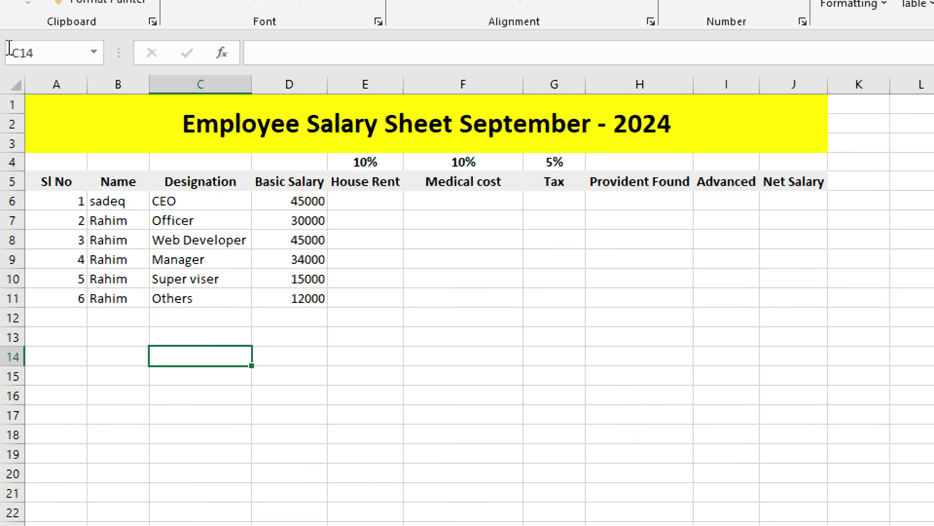
- Capitalize the first letter of the first employee's name in cell B6
{"action": "left_click", "coordinate": [150, 119]}
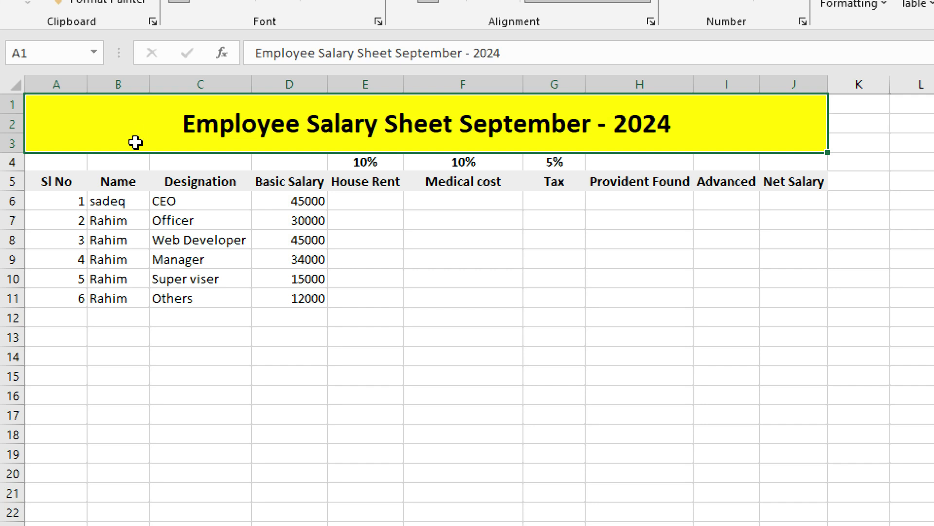
{"action": "left_click", "coordinate": [94, 197]}
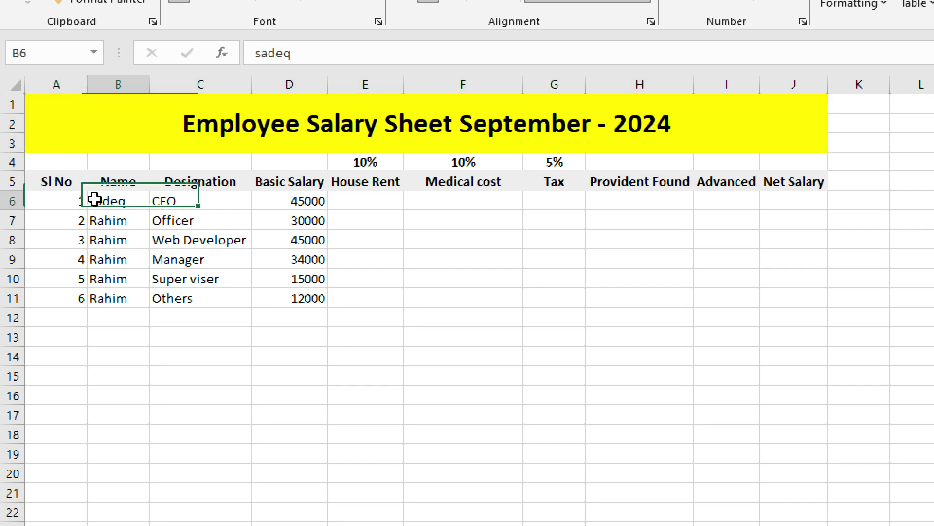
{"action": "double_click", "coordinate": [94, 201]}
{"action": "key", "text": "BackSpace"}
{"action": "type", "text": "S"}
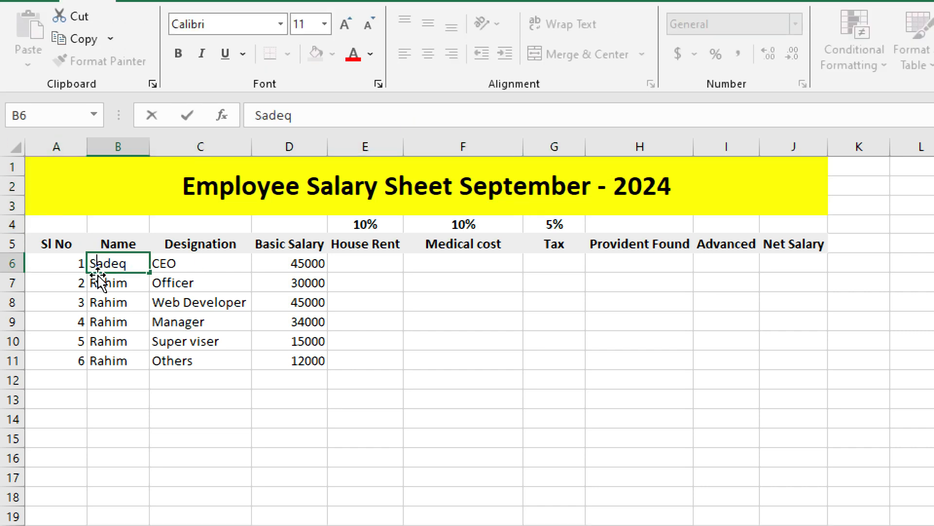
{"action": "left_click", "coordinate": [123, 361]}
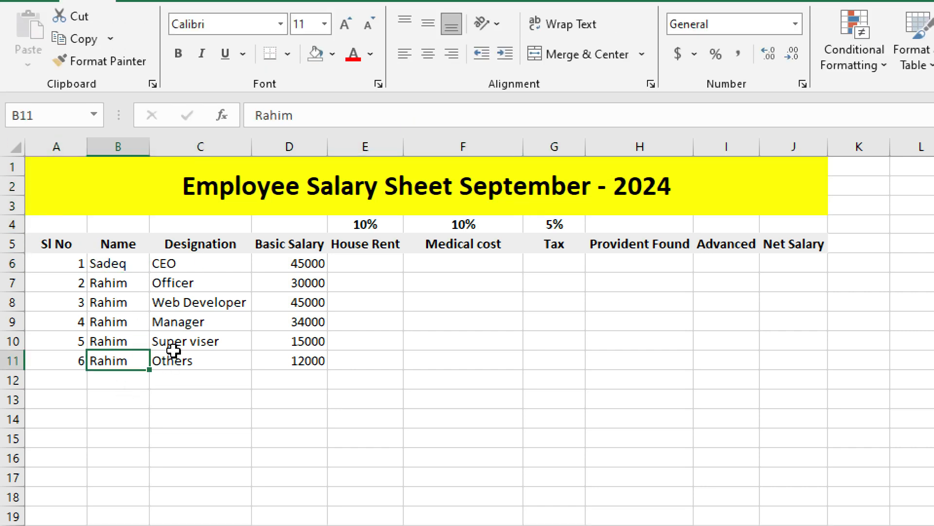
- Review the salary sheet's column headings from Sl No to Net Salary and the entries under Basic Salary
{"action": "left_click", "coordinate": [216, 267]}
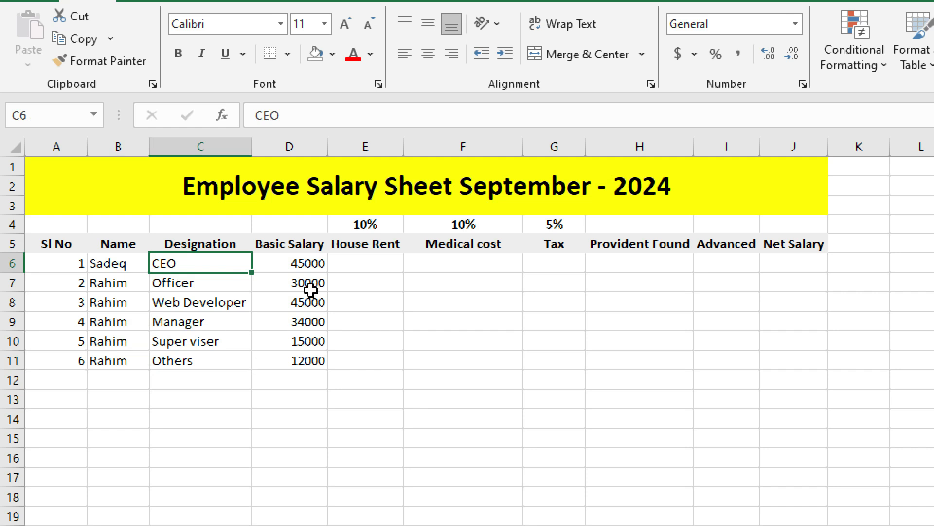
{"action": "left_click", "coordinate": [54, 301]}
{"action": "left_click", "coordinate": [48, 243]}
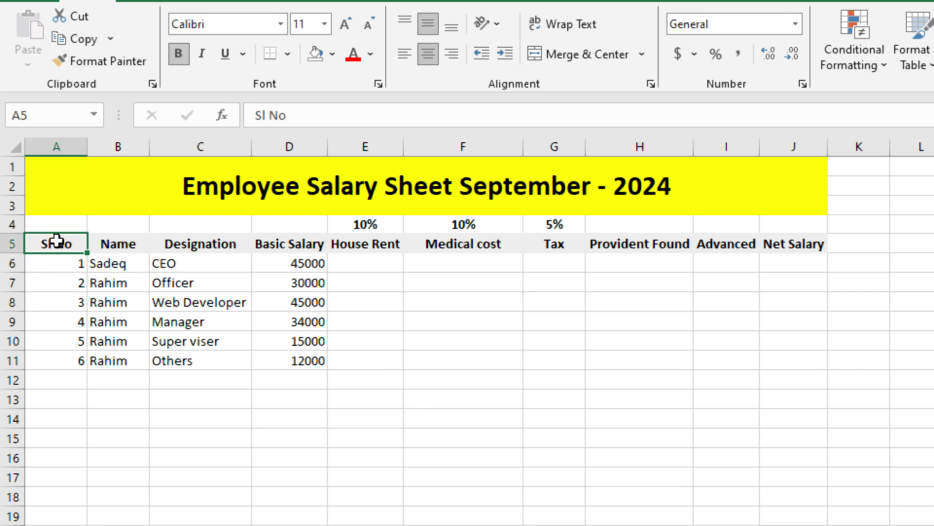
{"action": "left_click", "coordinate": [103, 246]}
{"action": "left_click", "coordinate": [212, 241]}
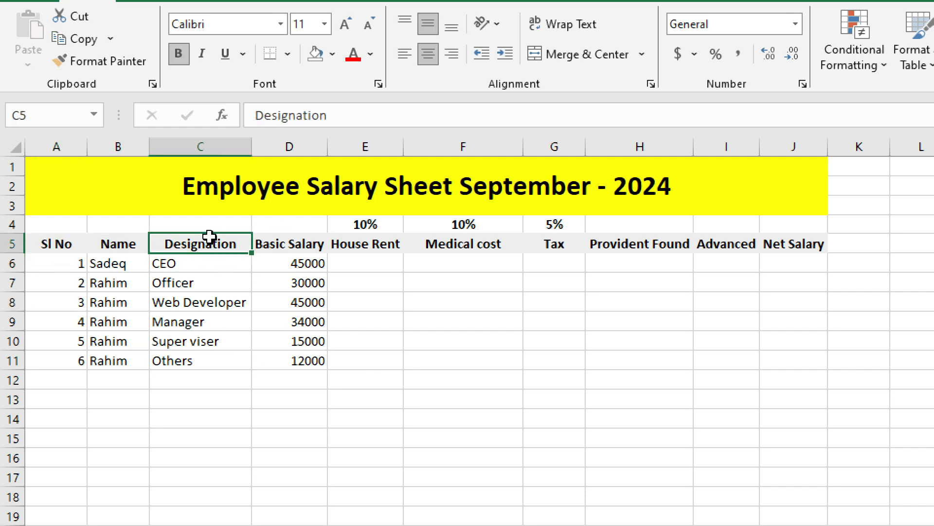
{"action": "left_click", "coordinate": [301, 239]}
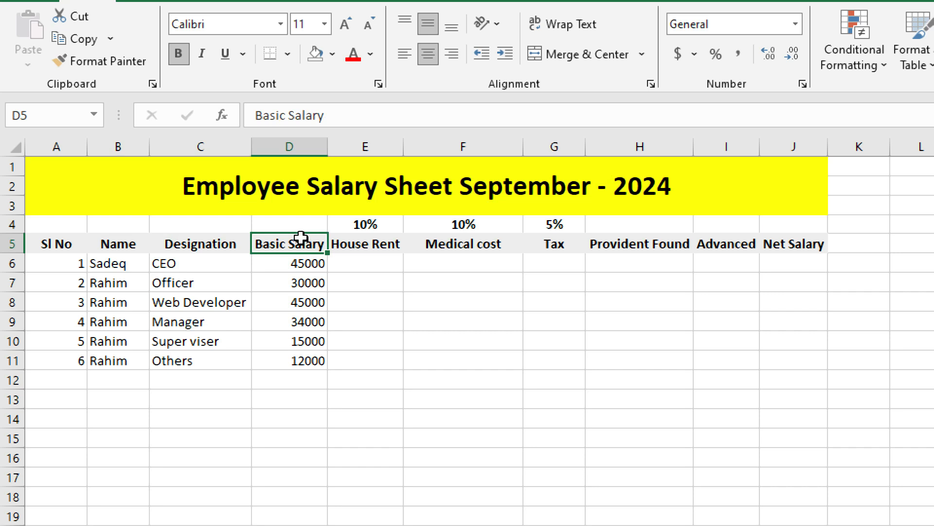
{"action": "left_click", "coordinate": [366, 228]}
{"action": "left_click", "coordinate": [367, 240]}
{"action": "left_click", "coordinate": [479, 240]}
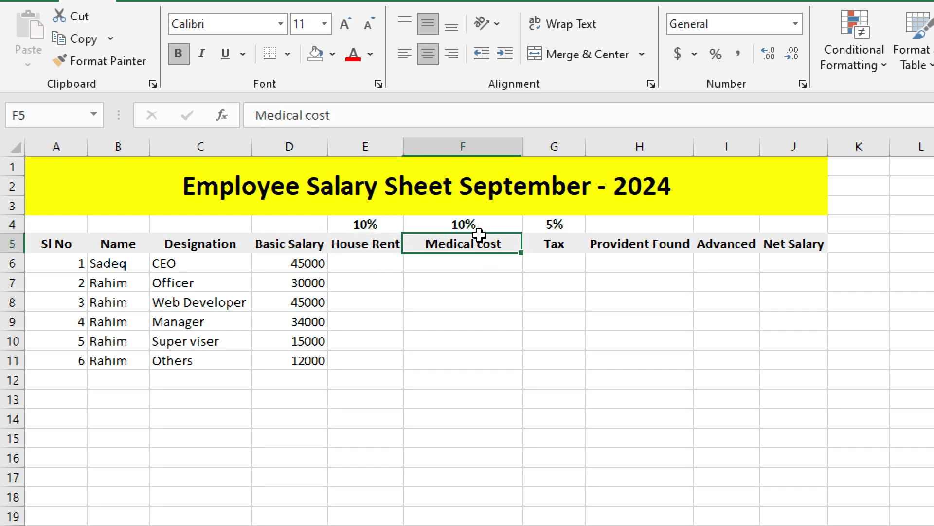
{"action": "left_click", "coordinate": [559, 247]}
{"action": "left_click", "coordinate": [653, 245]}
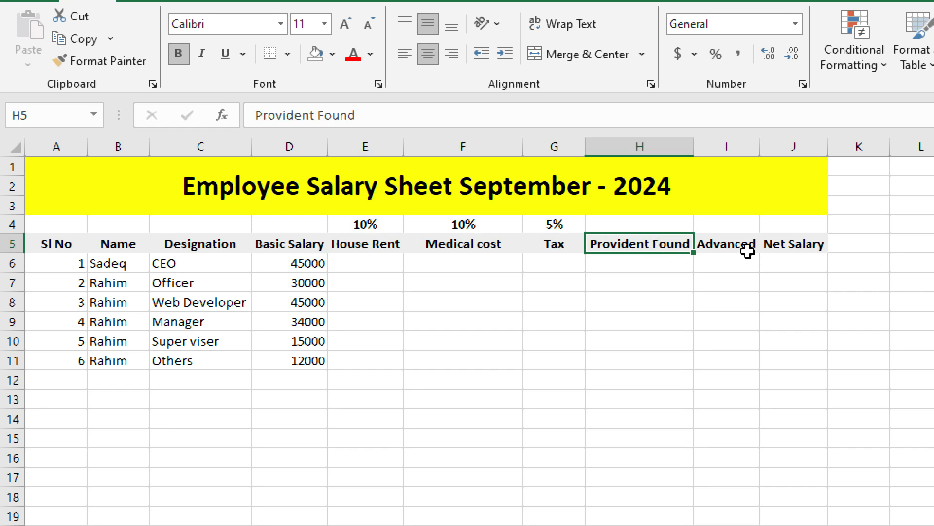
{"action": "left_click", "coordinate": [724, 243]}
{"action": "left_click", "coordinate": [806, 242]}
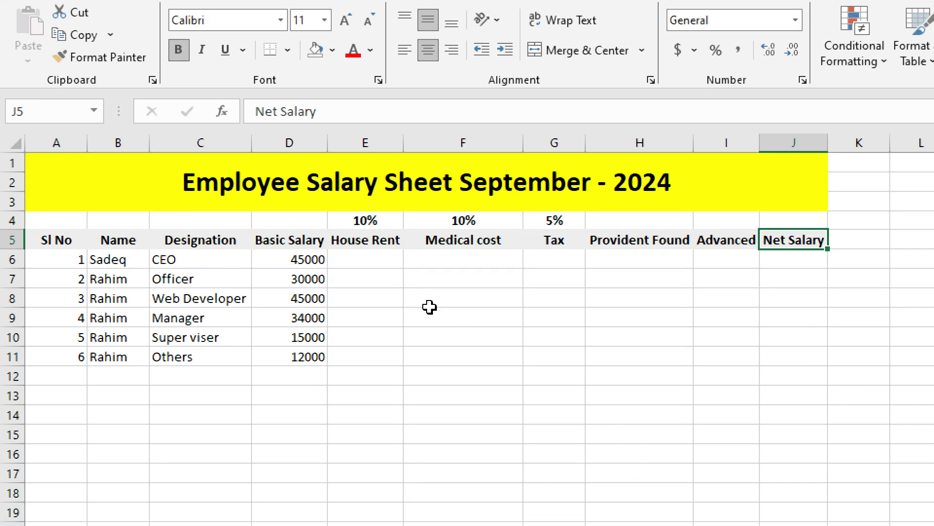
{"action": "left_click", "coordinate": [204, 376]}
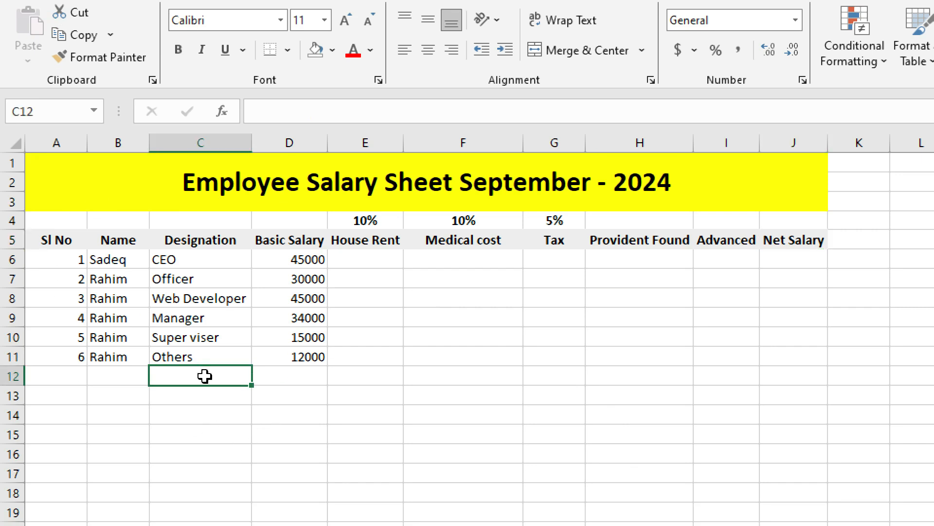
{"action": "left_click", "coordinate": [289, 259]}
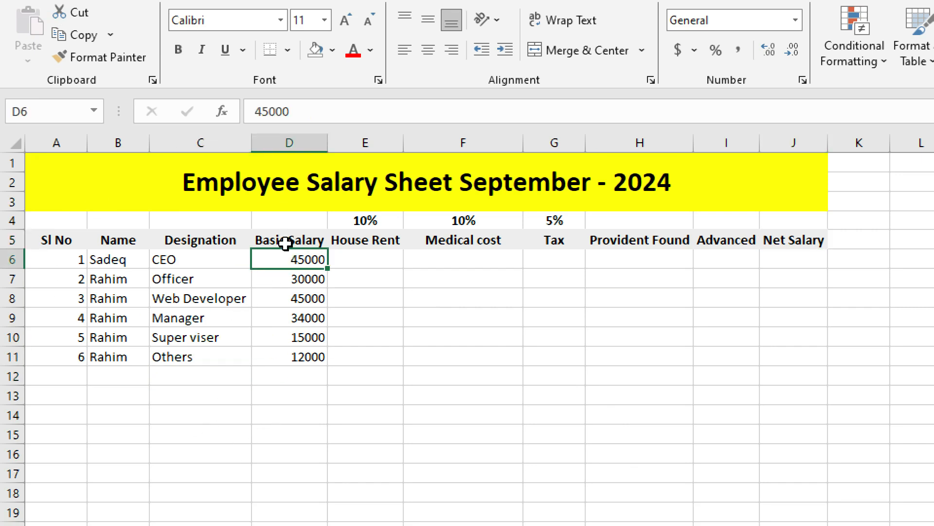
{"action": "left_click", "coordinate": [313, 374]}
{"action": "left_click", "coordinate": [278, 284]}
{"action": "left_click", "coordinate": [272, 246]}
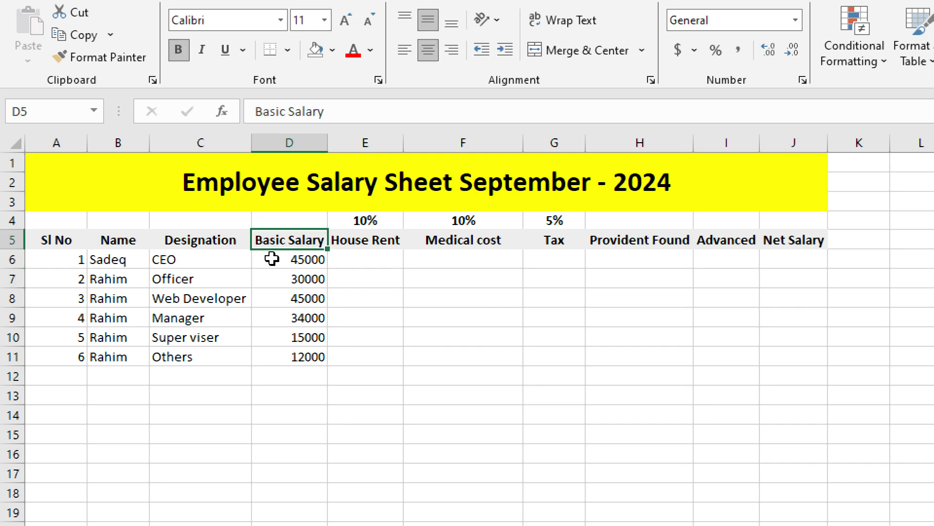
- Calculate the first employee's house rent in E6 as 10% of basic salary with the formula =D6*10%
{"action": "left_click", "coordinate": [360, 237]}
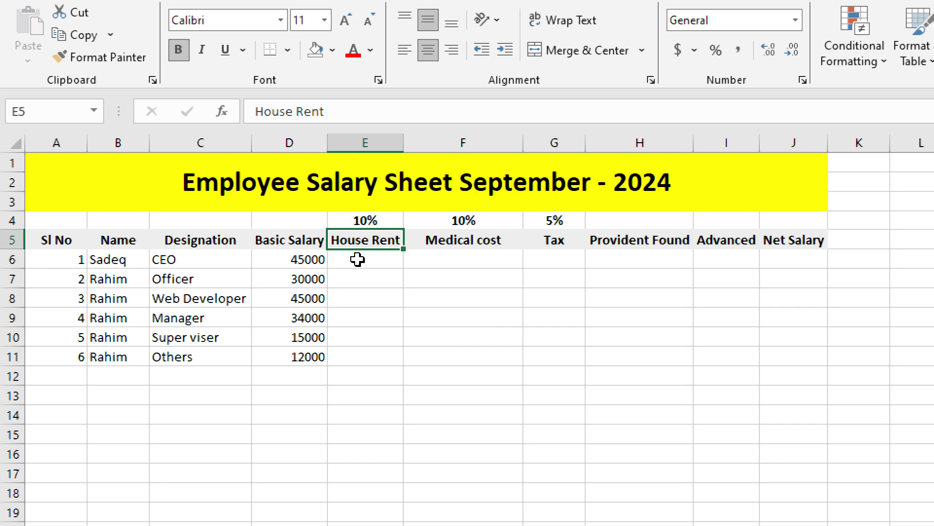
{"action": "left_click", "coordinate": [307, 255]}
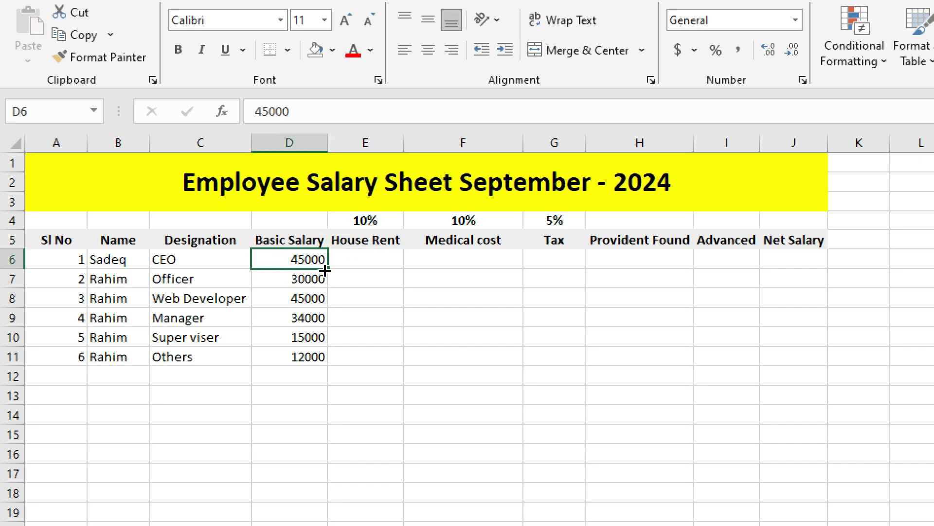
{"action": "left_click", "coordinate": [373, 258]}
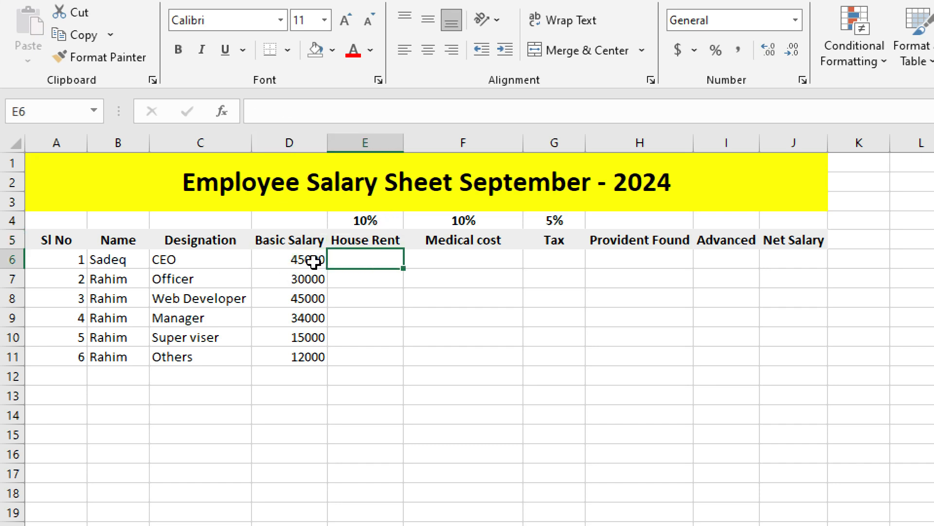
{"action": "double_click", "coordinate": [365, 259]}
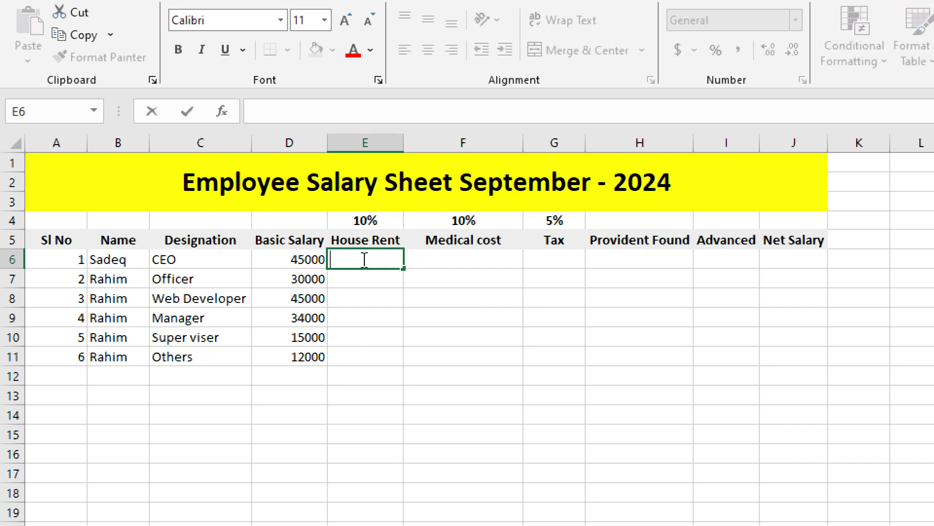
{"action": "type", "text": "="}
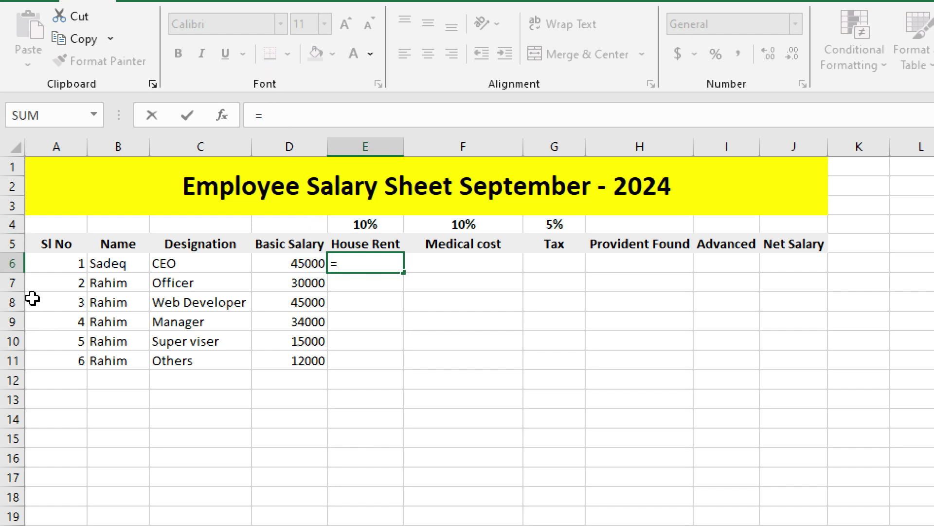
{"action": "left_click", "coordinate": [298, 262]}
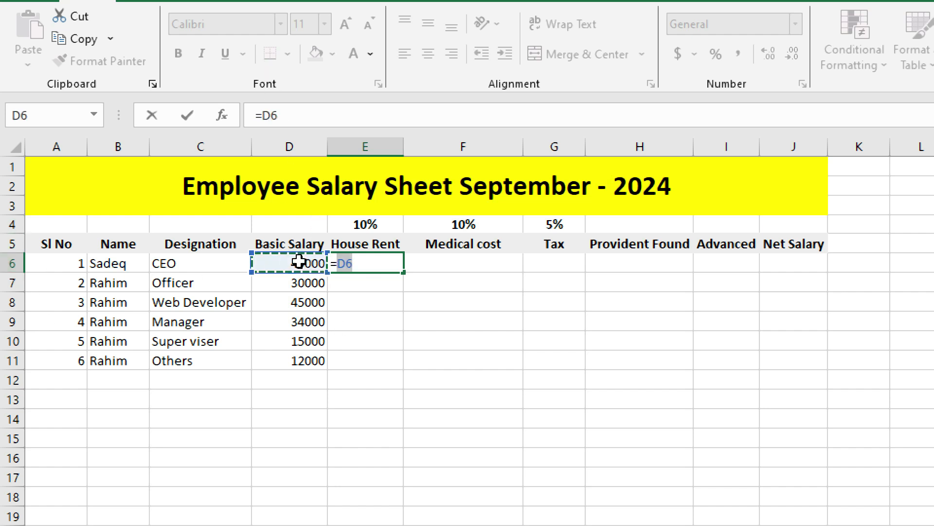
{"action": "left_click", "coordinate": [376, 263]}
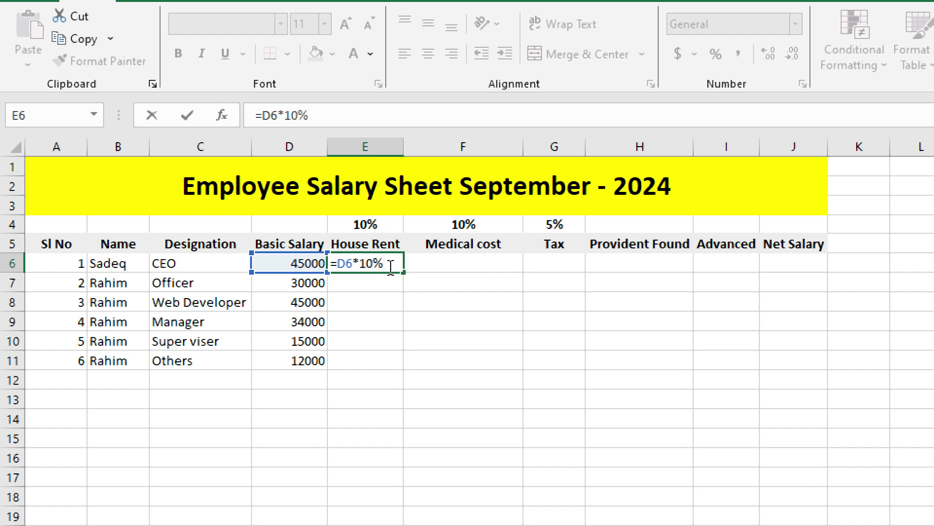
{"action": "key", "text": "Return"}
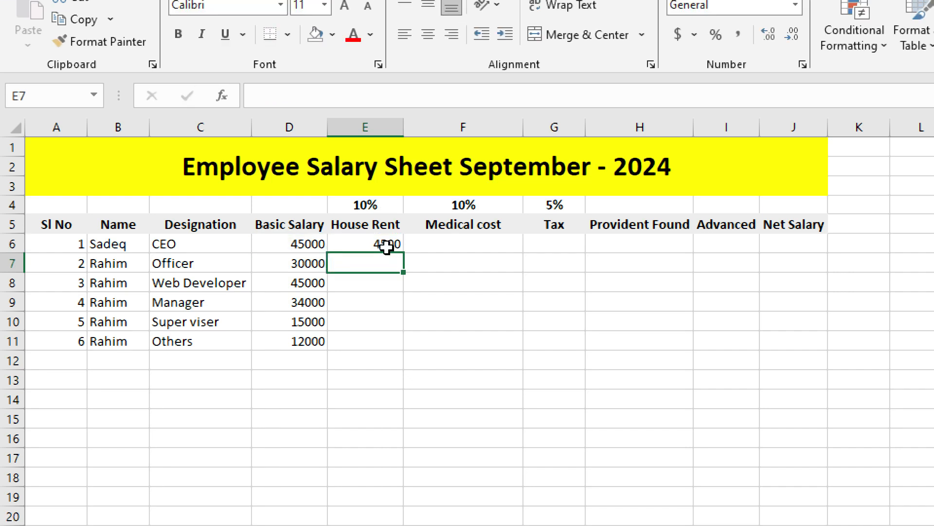
- Copy the house rent formula from E6 down to E11 and check the copied formulas against the basic salaries
{"action": "left_click", "coordinate": [382, 245]}
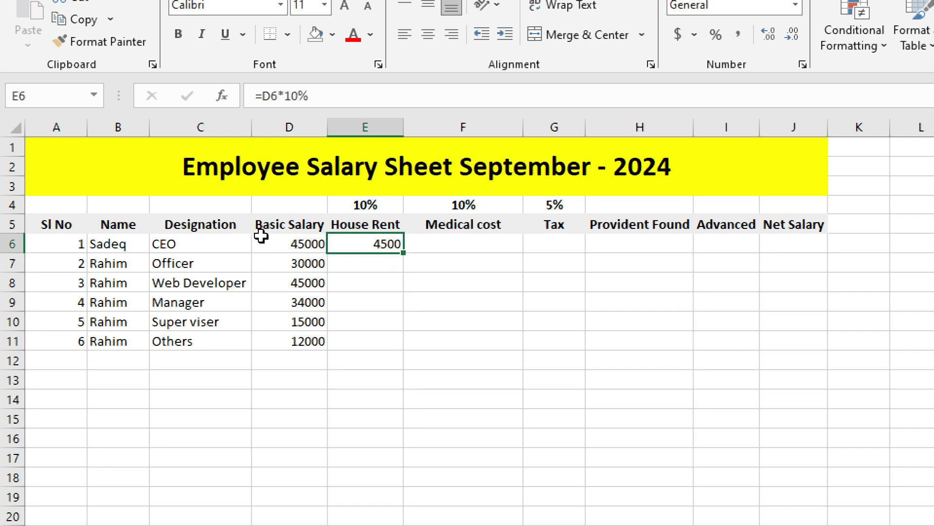
{"action": "left_click", "coordinate": [285, 242]}
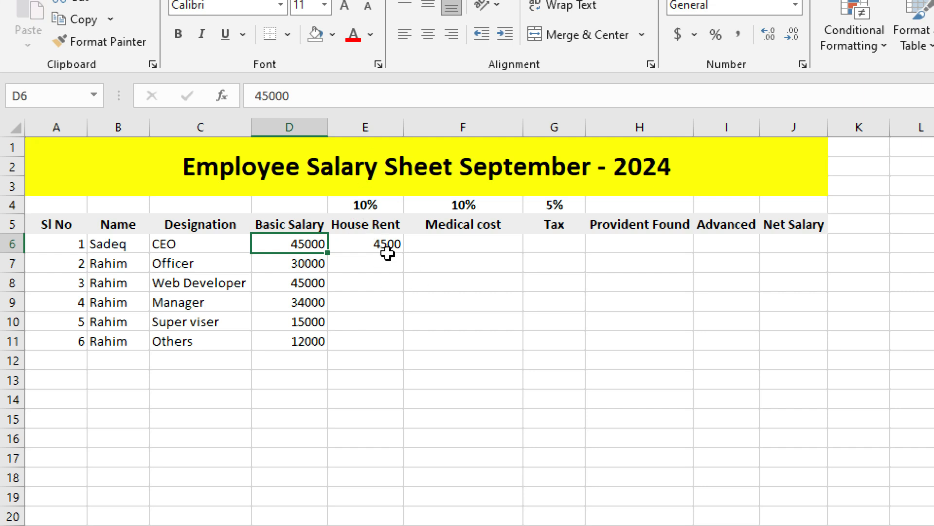
{"action": "left_click", "coordinate": [373, 243]}
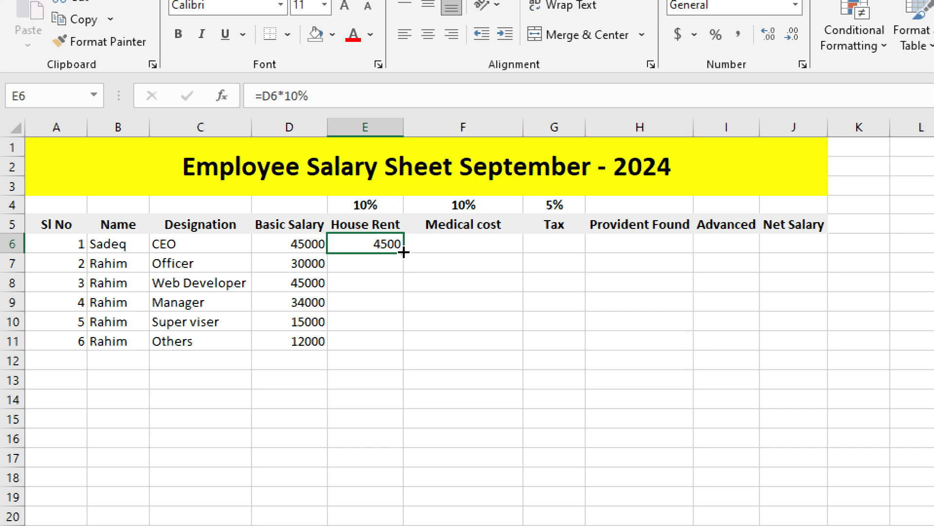
{"action": "left_click_drag", "start_coordinate": [403, 251], "coordinate": [408, 349]}
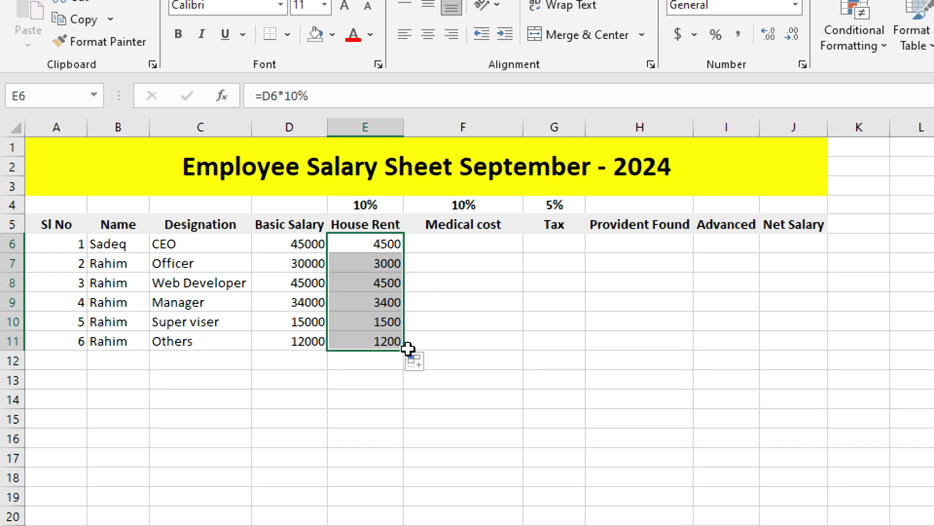
{"action": "left_click", "coordinate": [285, 257]}
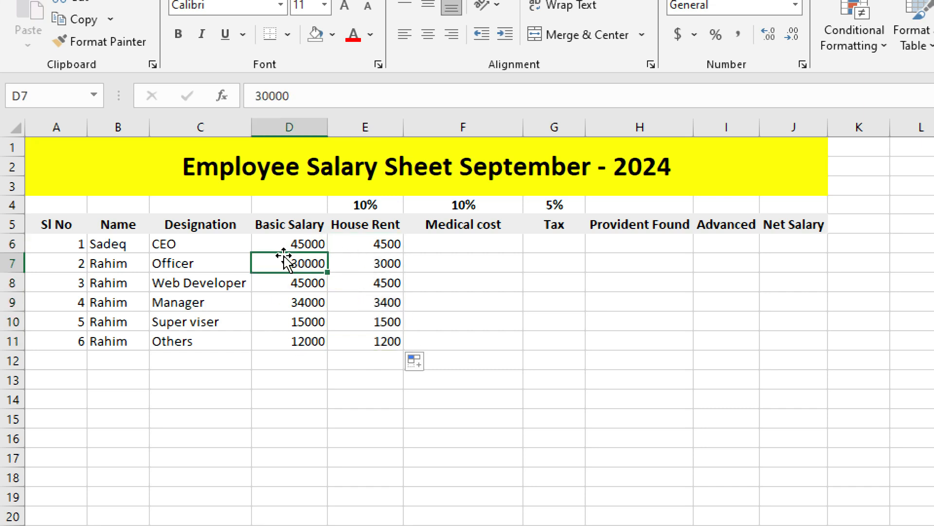
{"action": "left_click", "coordinate": [365, 244]}
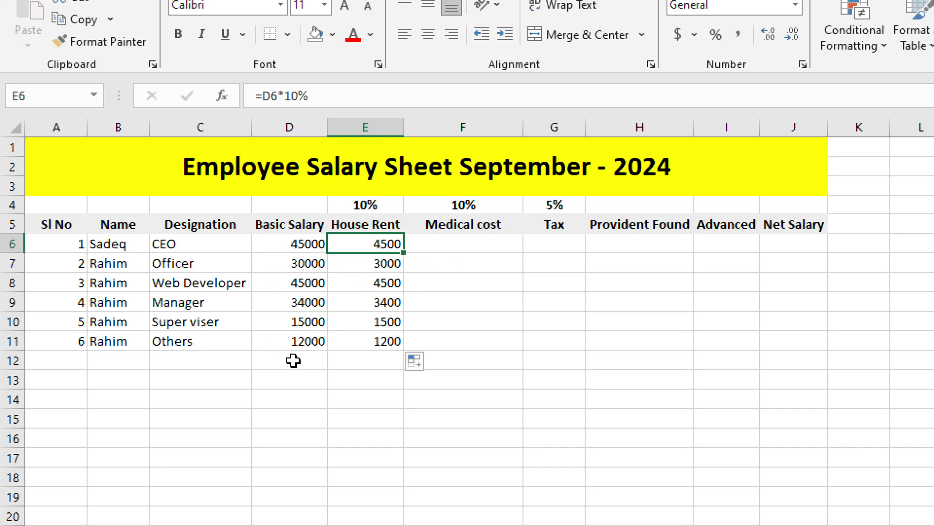
{"action": "left_click", "coordinate": [375, 318]}
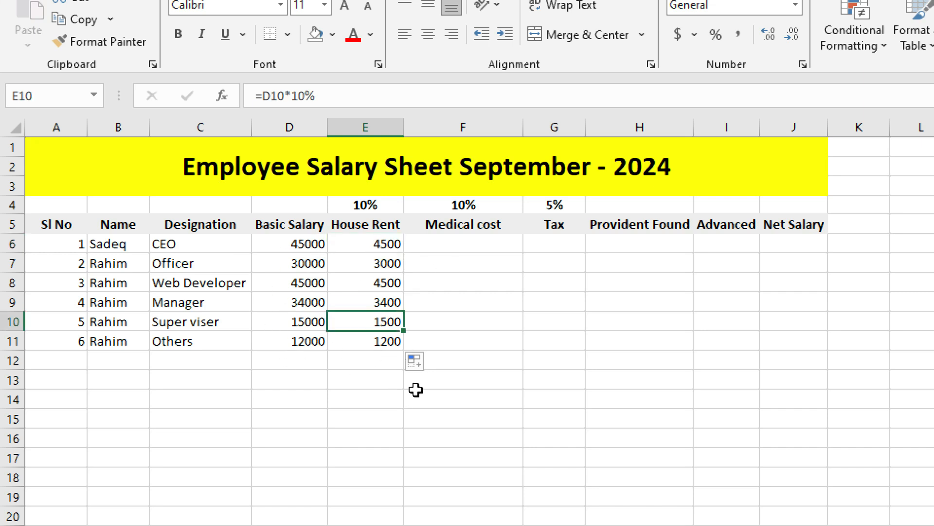
{"action": "left_click", "coordinate": [392, 341]}
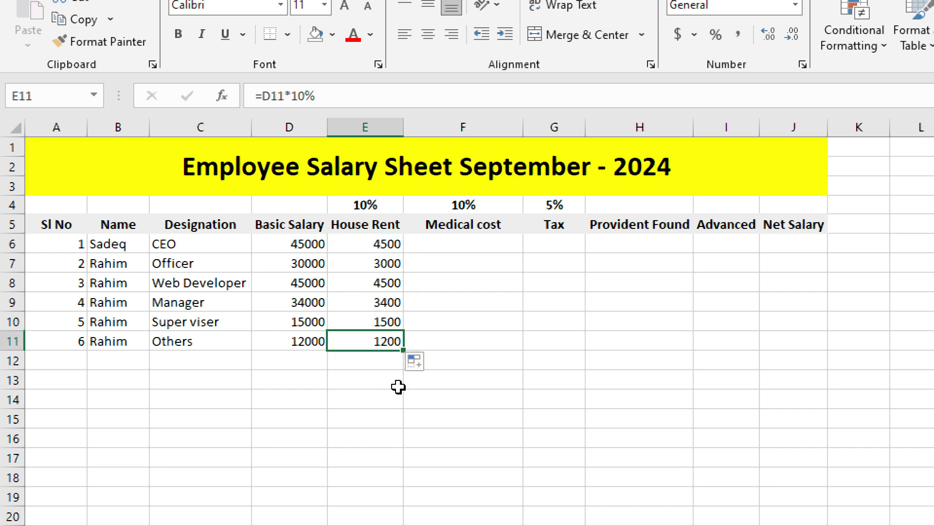
- Extend the house rent formula from E11 down through the empty rows to E19
{"action": "left_click", "coordinate": [115, 364]}
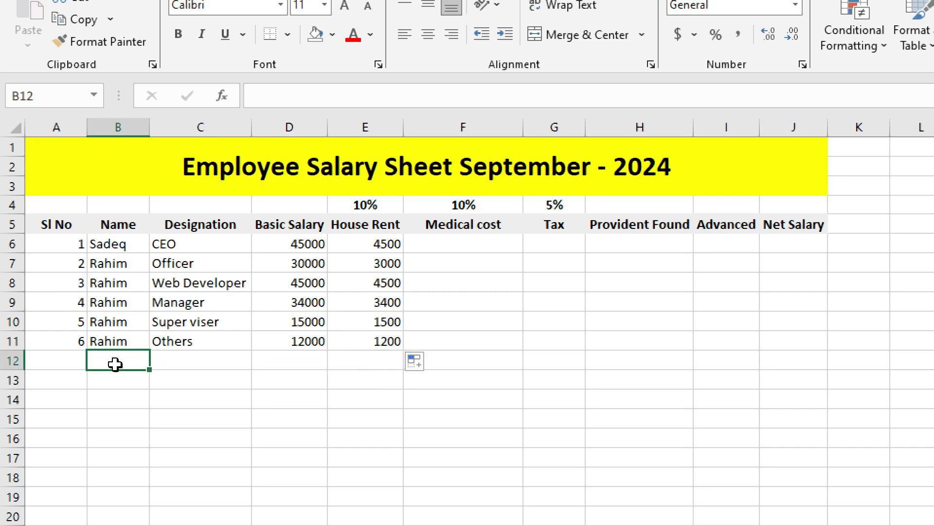
{"action": "left_click", "coordinate": [392, 341]}
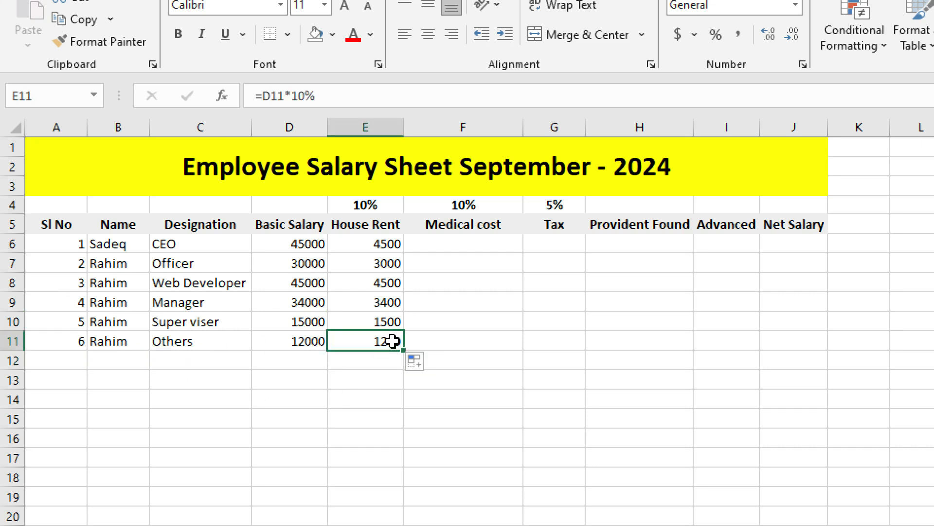
{"action": "left_click_drag", "start_coordinate": [404, 350], "coordinate": [417, 496]}
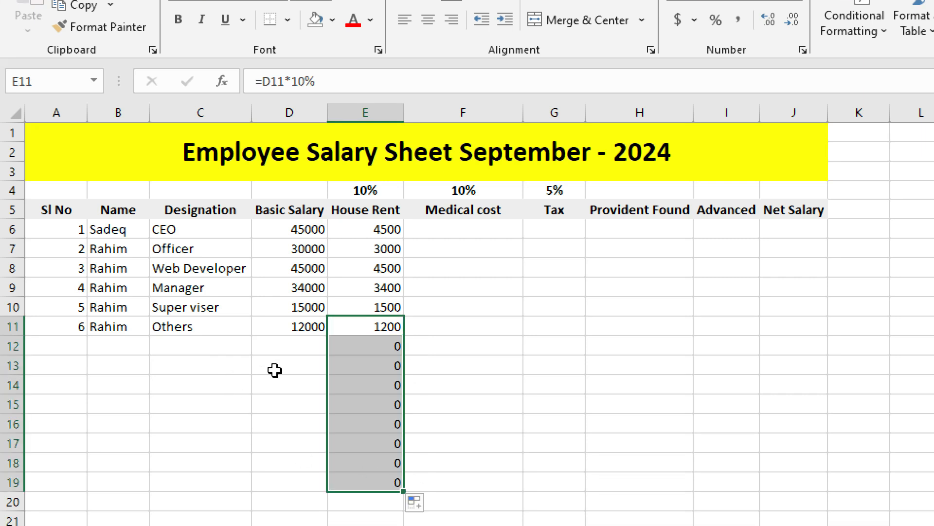
- Enter a test basic salary of 3000 in D13 and check the house rent formula in E13
{"action": "double_click", "coordinate": [289, 362]}
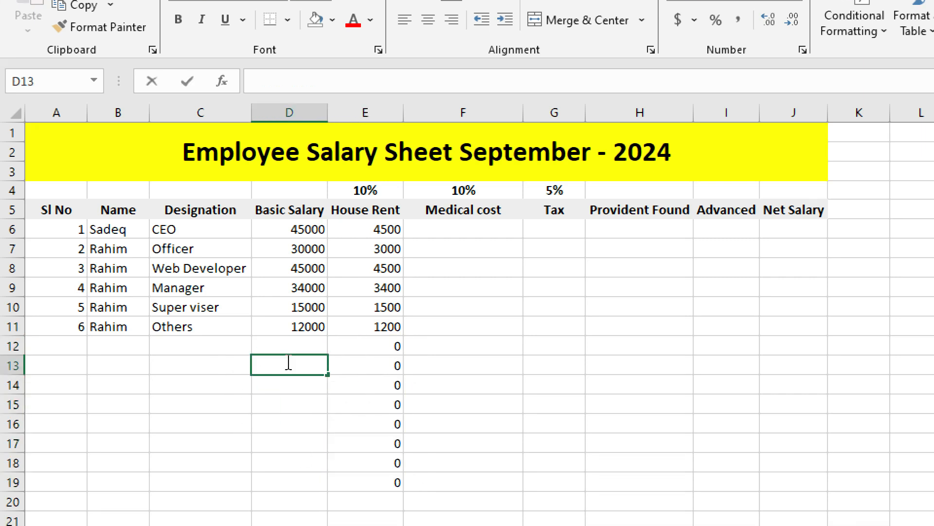
{"action": "type", "text": "300"}
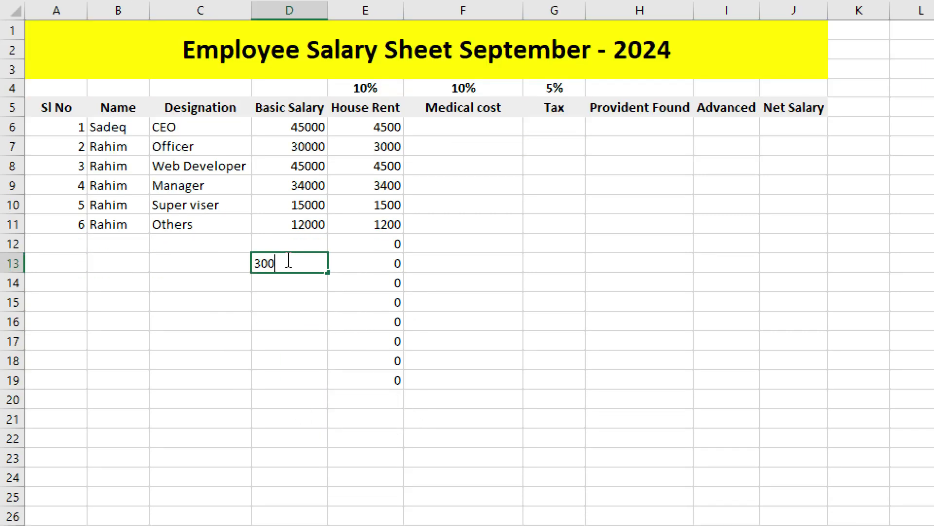
{"action": "type", "text": "0"}
{"action": "key", "text": "Return"}
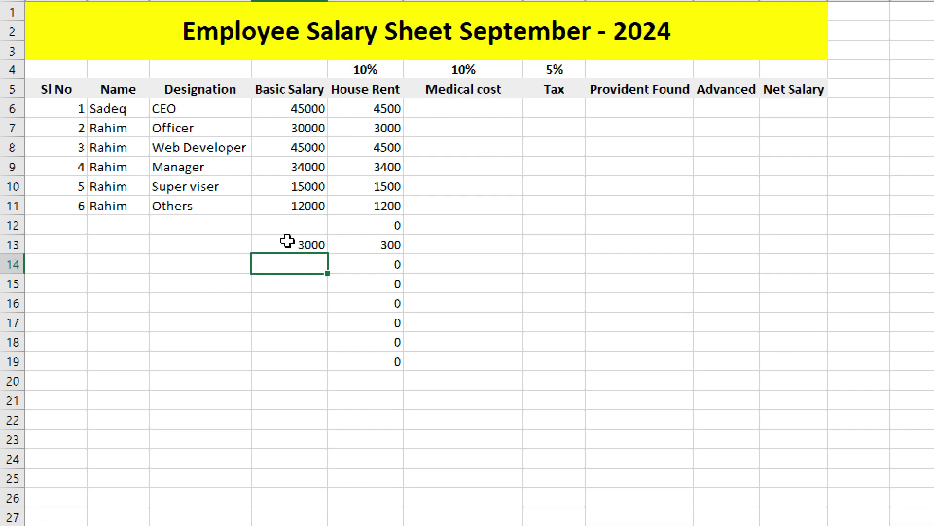
{"action": "left_click", "coordinate": [372, 241]}
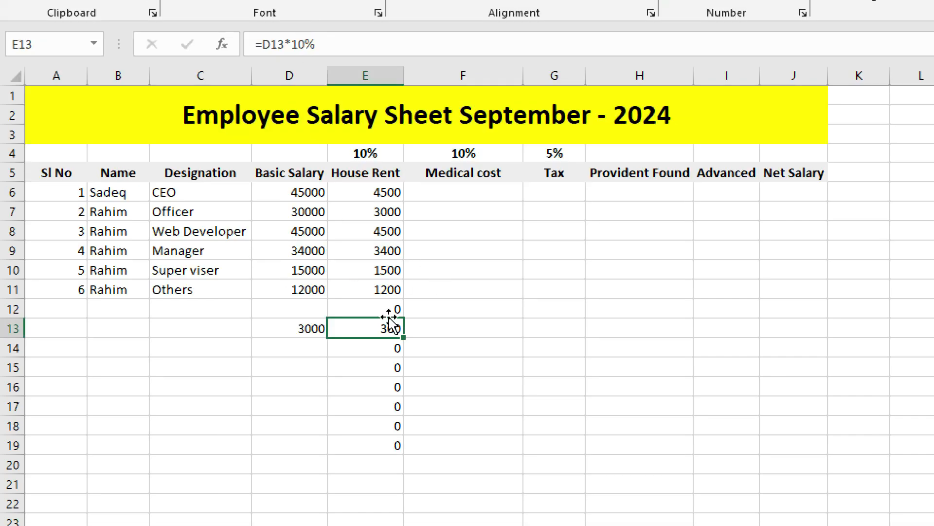
- Clear the test salary and the surplus house rent formulas from D12:E19 below the employee rows
{"action": "left_click_drag", "start_coordinate": [277, 308], "coordinate": [374, 439]}
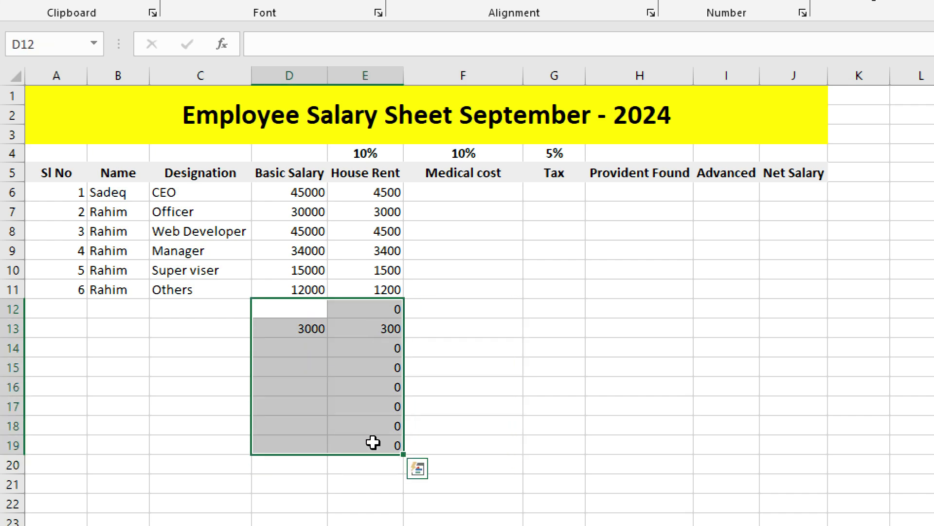
{"action": "key", "text": "Delete"}
{"action": "left_click", "coordinate": [451, 273]}
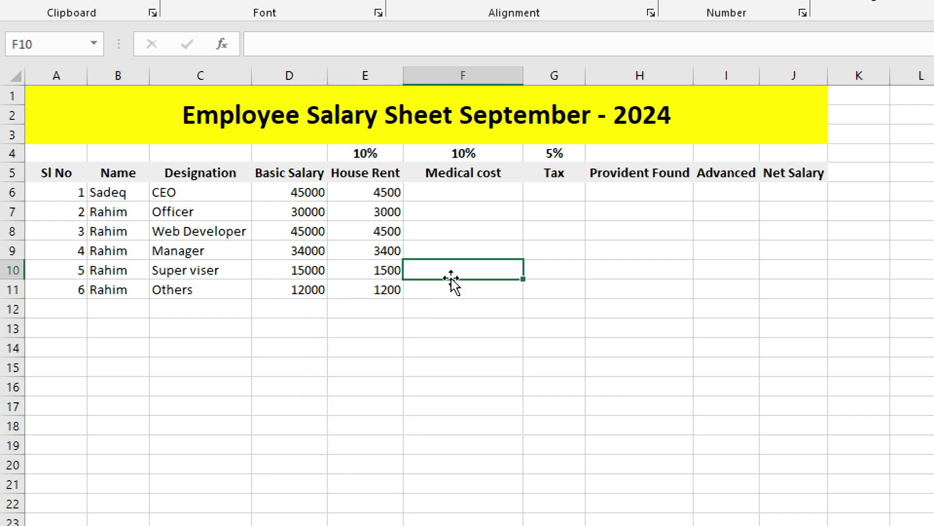
- Calculate the first employee's medical cost in F6 from the basic salary with the formula =D6*10
{"action": "left_click", "coordinate": [335, 156]}
{"action": "left_click", "coordinate": [456, 190]}
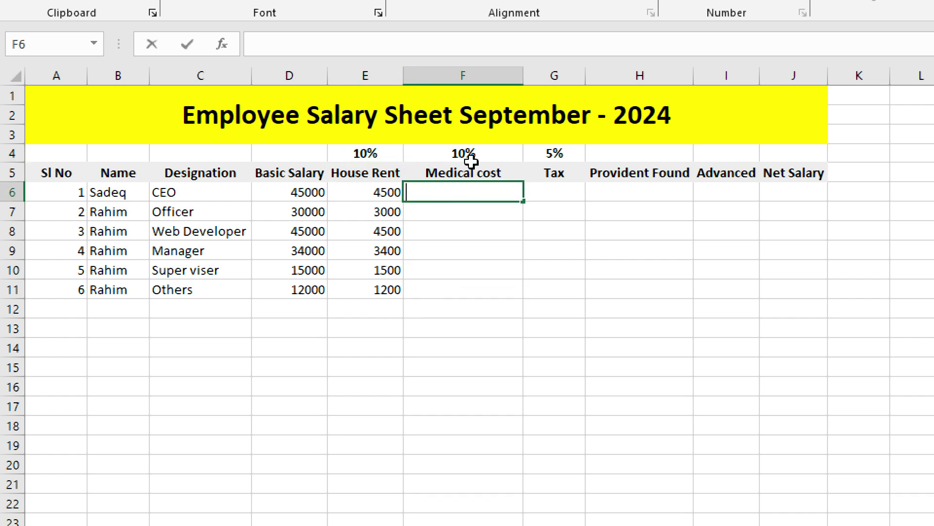
{"action": "type", "text": "="}
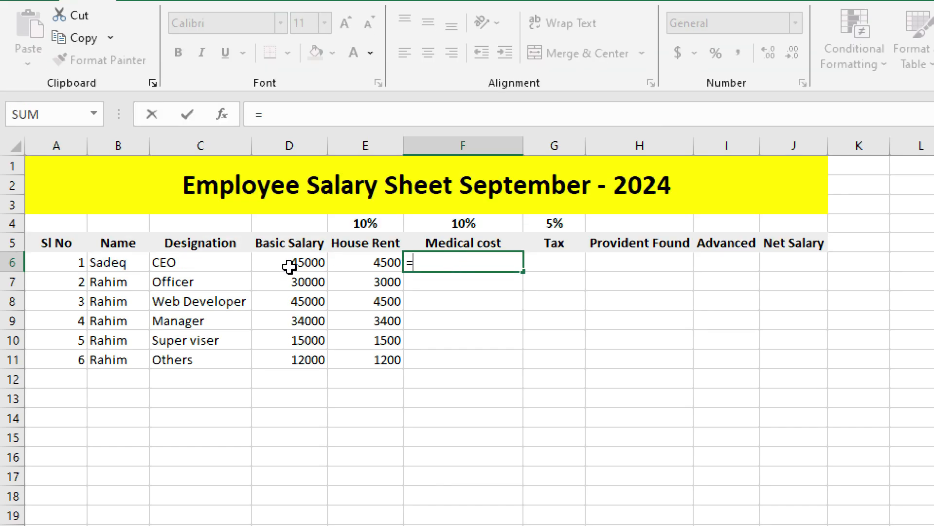
{"action": "left_click", "coordinate": [287, 262]}
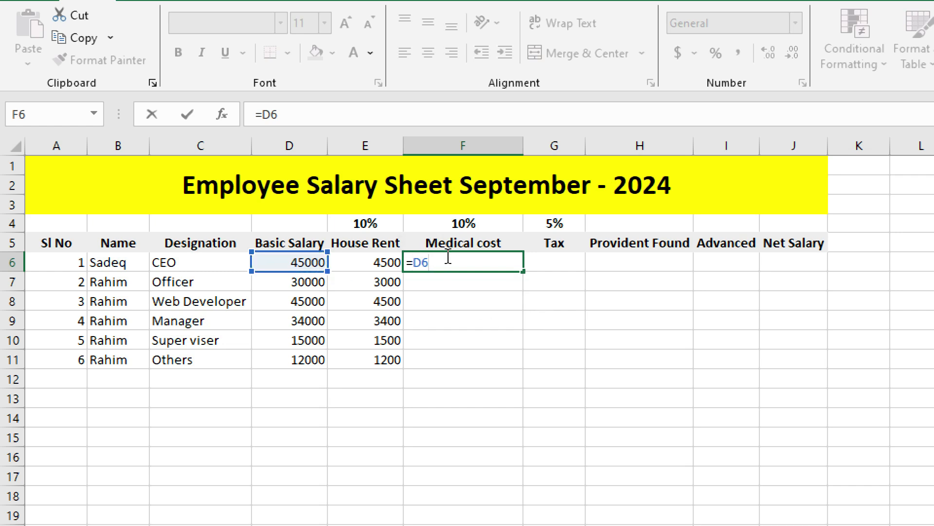
{"action": "type", "text": "*"}
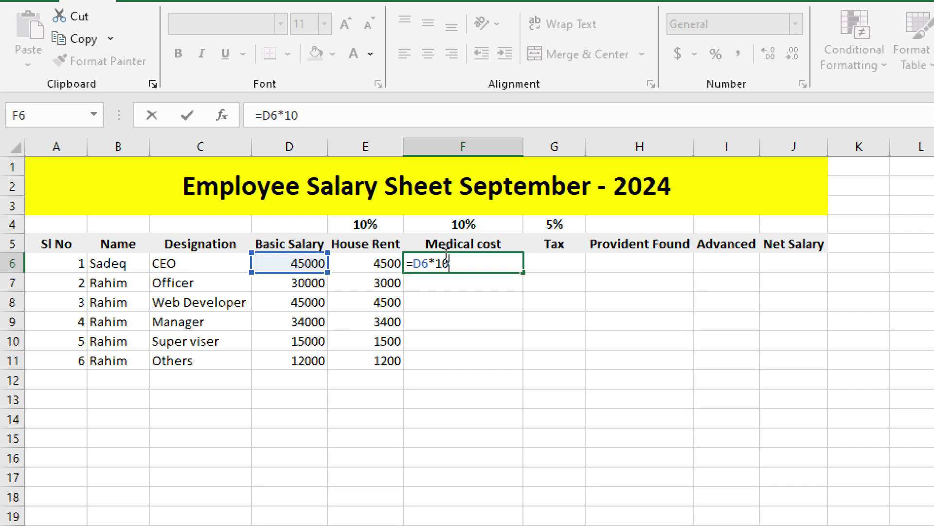
{"action": "type", "text": "10"}
{"action": "key", "text": "Return"}
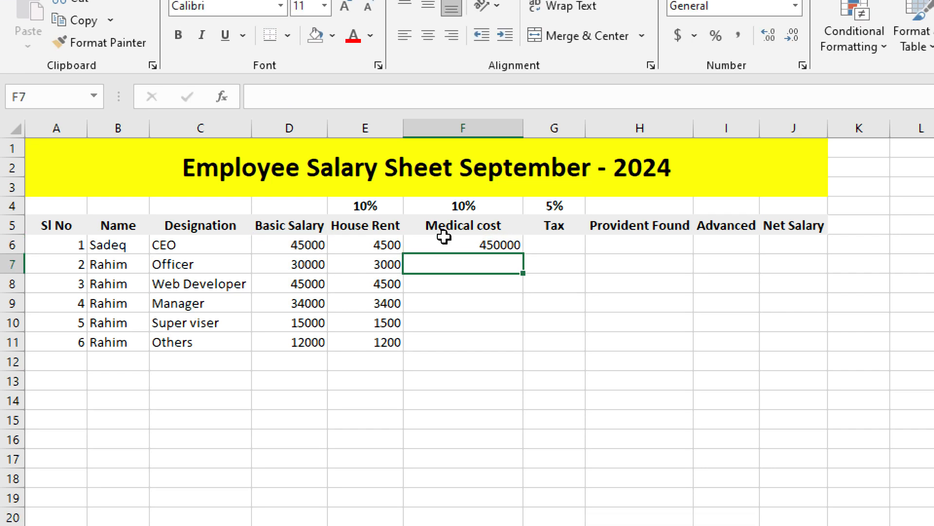
- Copy the medical cost formula from F6 down to F11 for the remaining employees
{"action": "left_click", "coordinate": [468, 239]}
{"action": "left_click_drag", "start_coordinate": [522, 254], "coordinate": [517, 351]}
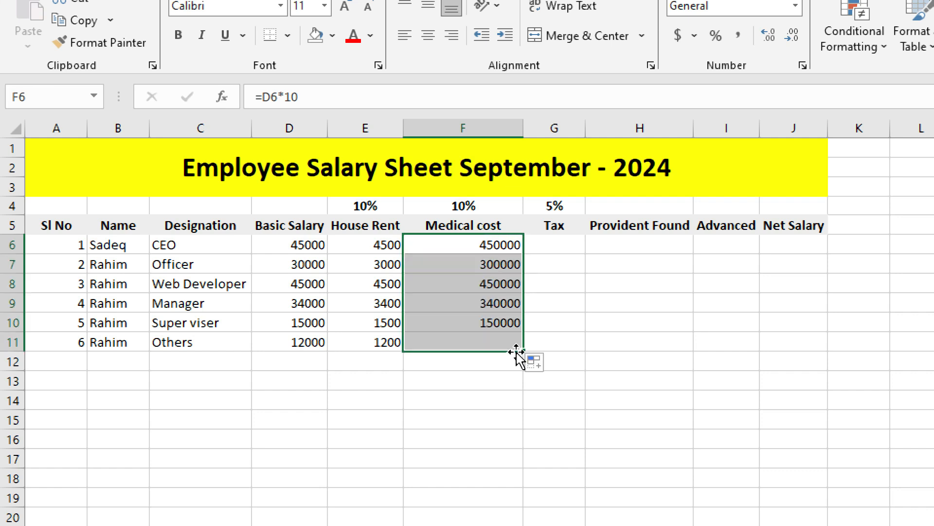
{"action": "left_click", "coordinate": [552, 240]}
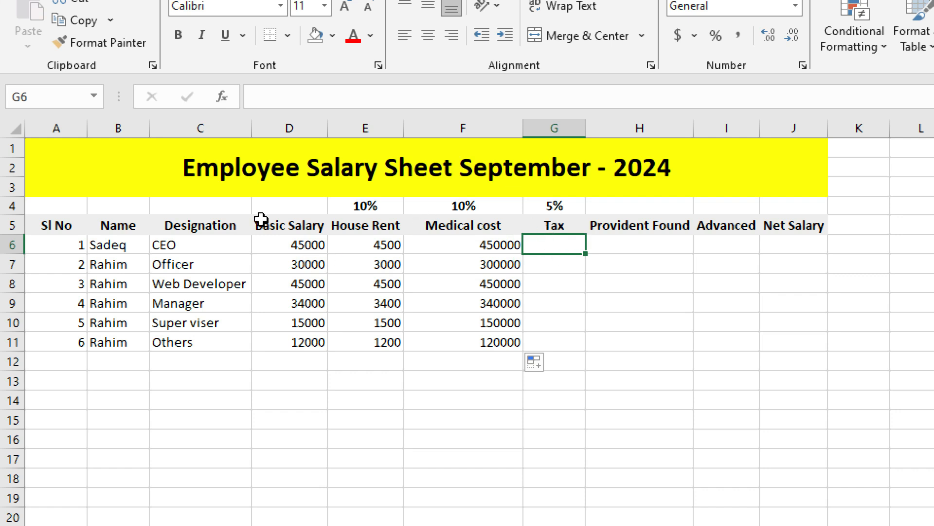
- Calculate the first employee's tax in G6 as 5% of basic salary with the formula =D6*5%
{"action": "left_click", "coordinate": [284, 240]}
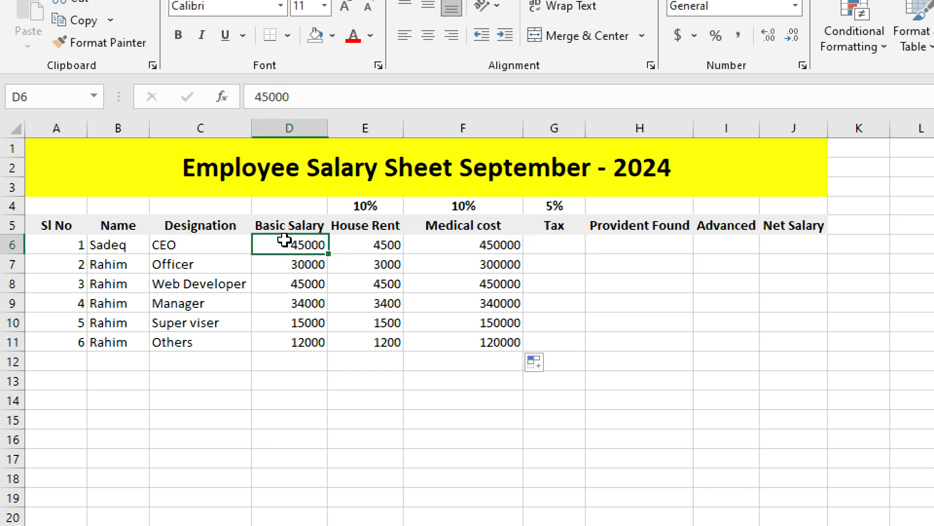
{"action": "left_click", "coordinate": [567, 242]}
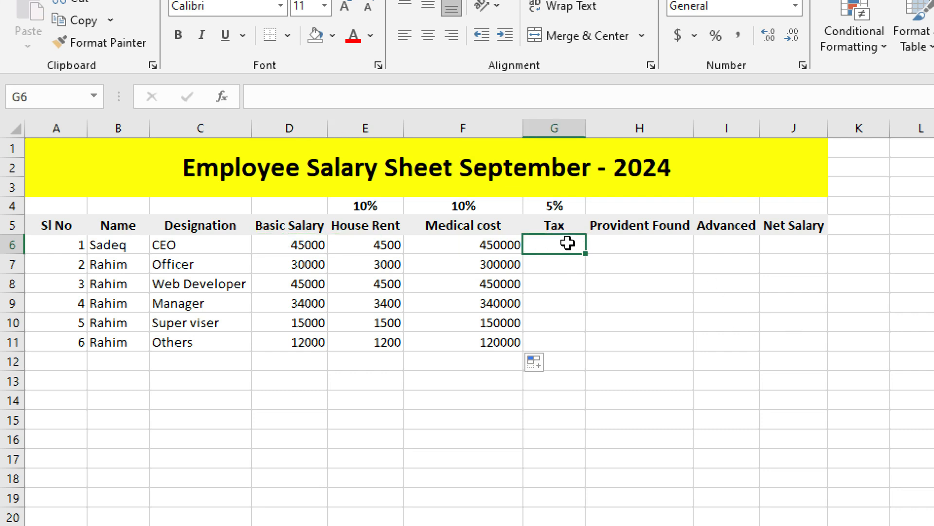
{"action": "type", "text": "="}
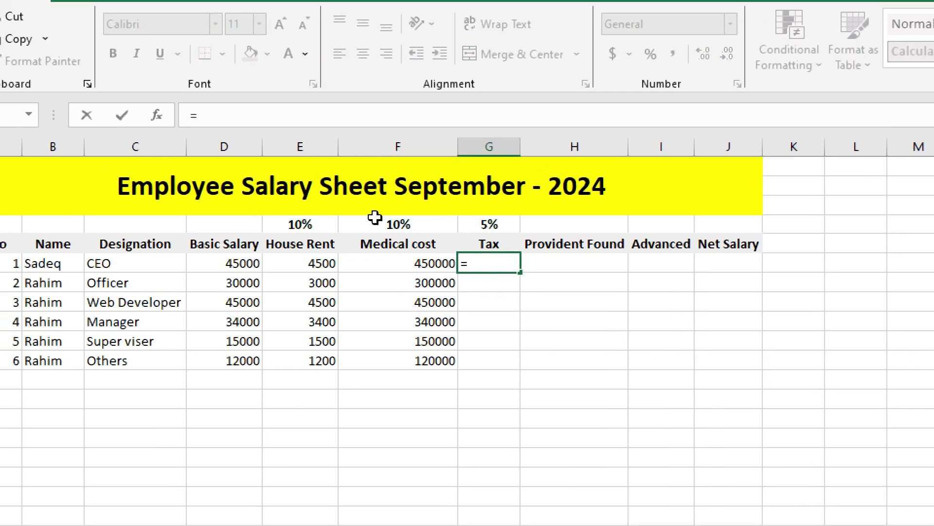
{"action": "left_click", "coordinate": [233, 262]}
{"action": "left_click", "coordinate": [492, 263]}
{"action": "type", "text": "*5%"}
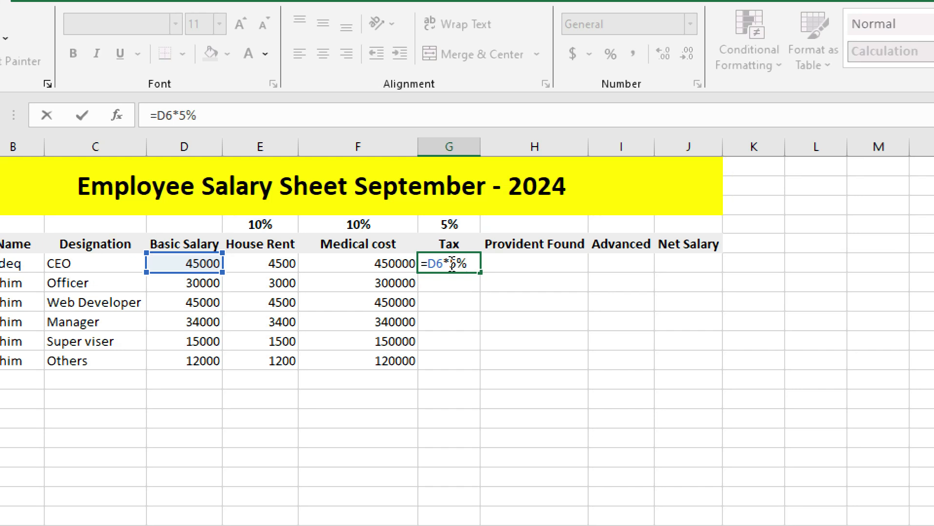
{"action": "key", "text": "Return"}
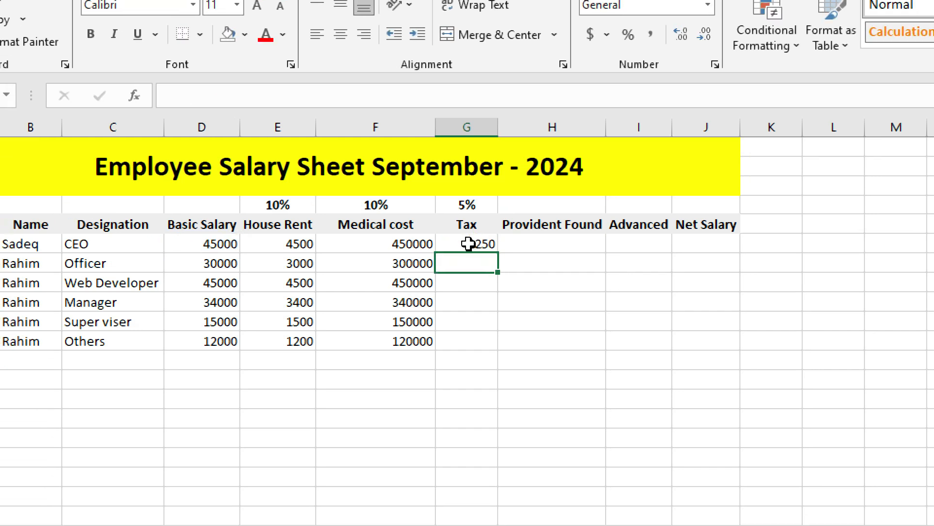
- Copy the tax formula from G6 down to G11 for the remaining employees
{"action": "left_click", "coordinate": [463, 263]}
{"action": "left_click_drag", "start_coordinate": [498, 253], "coordinate": [500, 352]}
{"action": "left_click", "coordinate": [543, 242]}
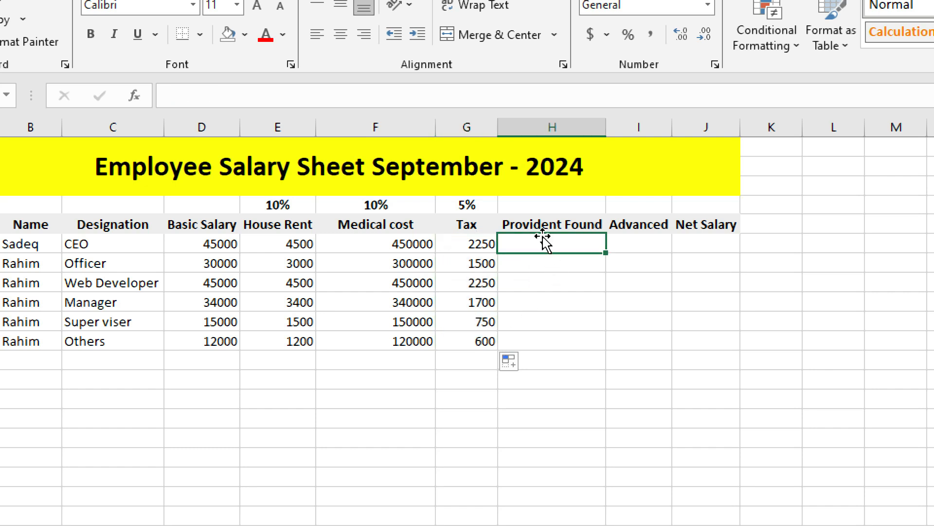
- Enter 12% in H4 as the rate above the Provident Found heading
{"action": "left_click", "coordinate": [541, 224]}
{"action": "left_click", "coordinate": [534, 202]}
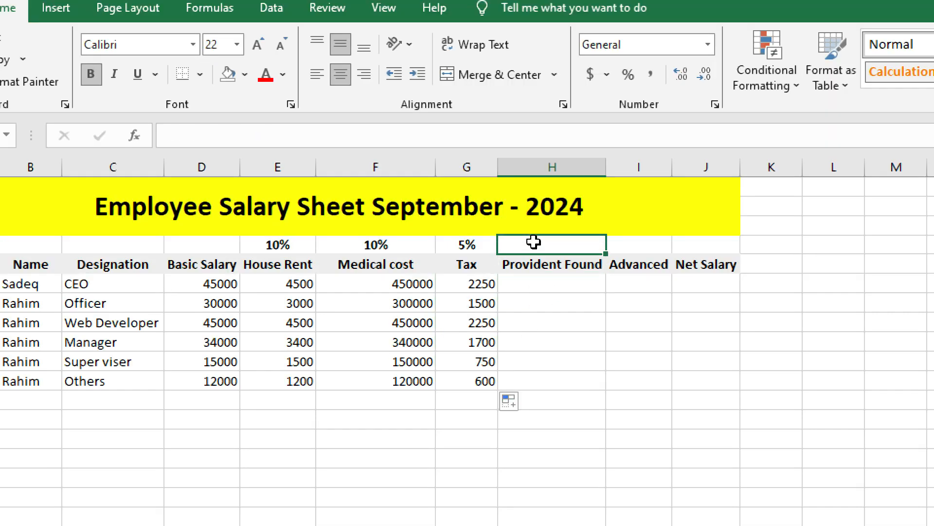
{"action": "double_click", "coordinate": [537, 244]}
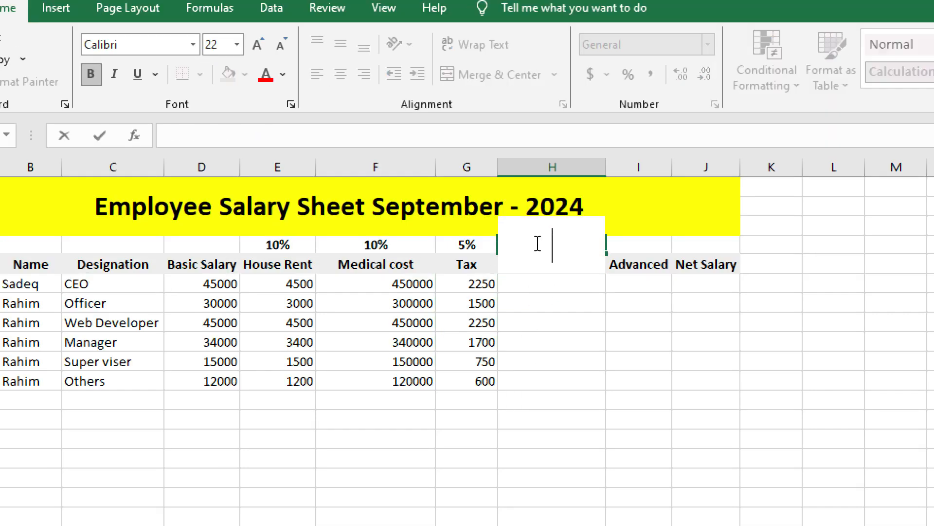
{"action": "type", "text": "12"}
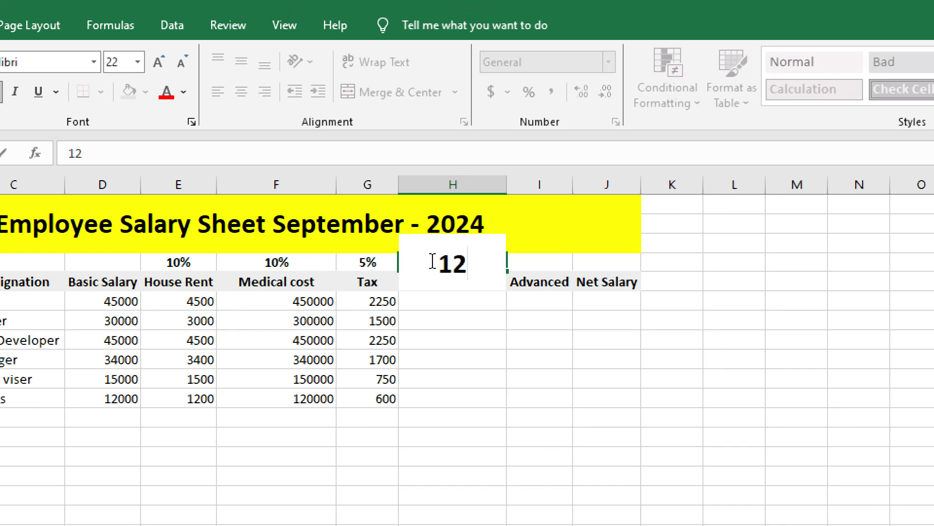
{"action": "type", "text": "%"}
{"action": "key", "text": "Return"}
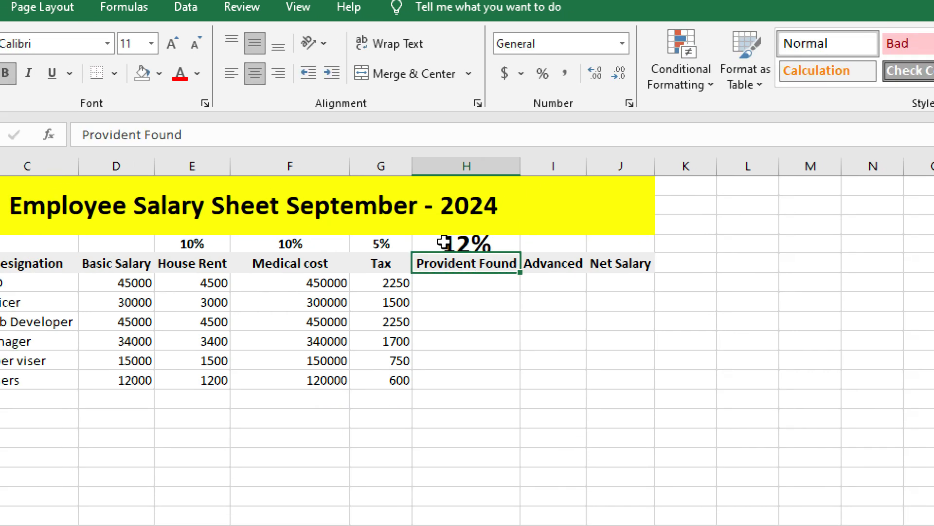
- Reduce the font size of the 12% rate in H4 to suit the row and remove its bold formatting
{"action": "left_click", "coordinate": [445, 238]}
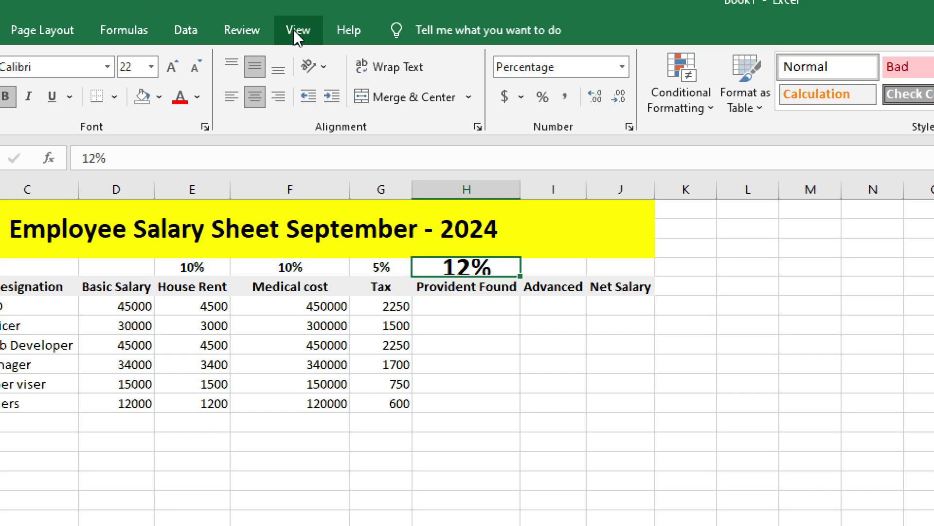
{"action": "left_click", "coordinate": [197, 71]}
{"action": "left_click", "coordinate": [196, 70]}
{"action": "left_click", "coordinate": [196, 71]}
{"action": "left_click", "coordinate": [198, 72]}
{"action": "left_click", "coordinate": [197, 71]}
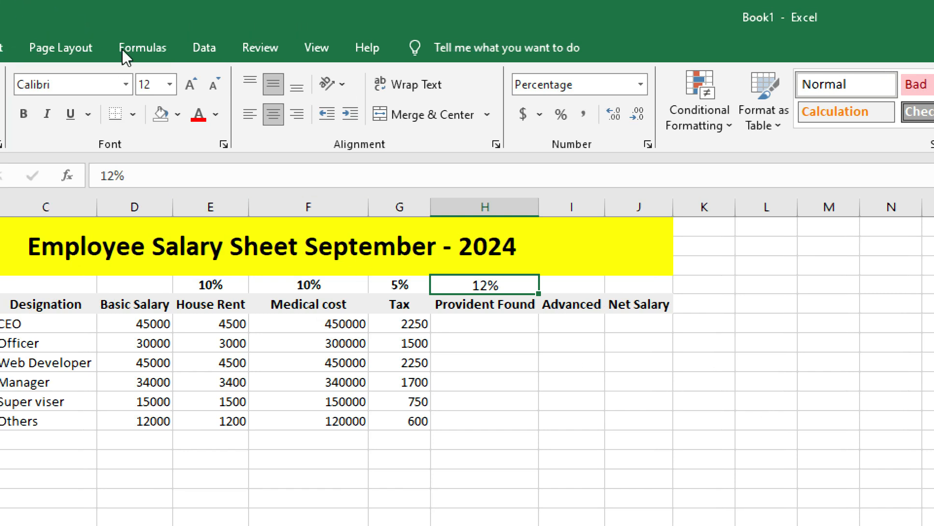
{"action": "left_click", "coordinate": [185, 66]}
{"action": "left_click", "coordinate": [213, 86]}
{"action": "left_click", "coordinate": [213, 86]}
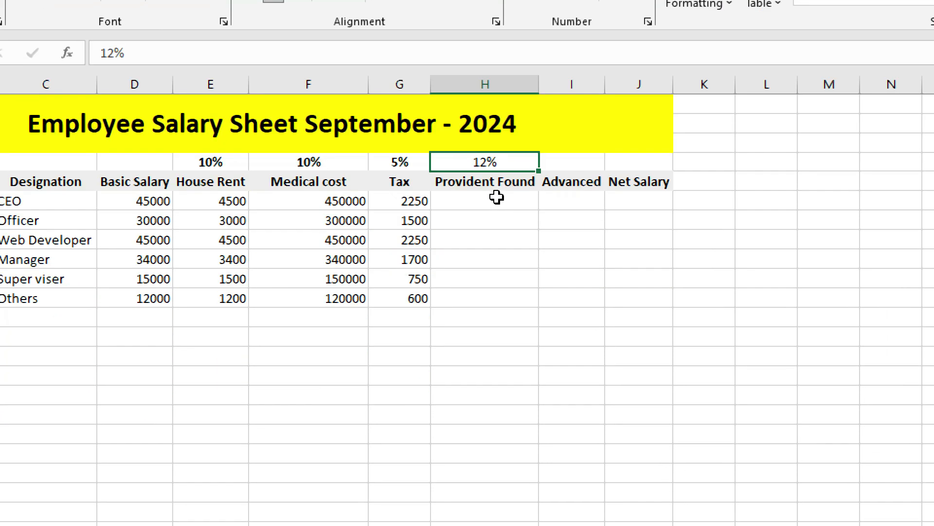
- Calculate the first employee's provident fund in H6 as 12% of basic salary with the formula =D6*12%
{"action": "left_click", "coordinate": [490, 203]}
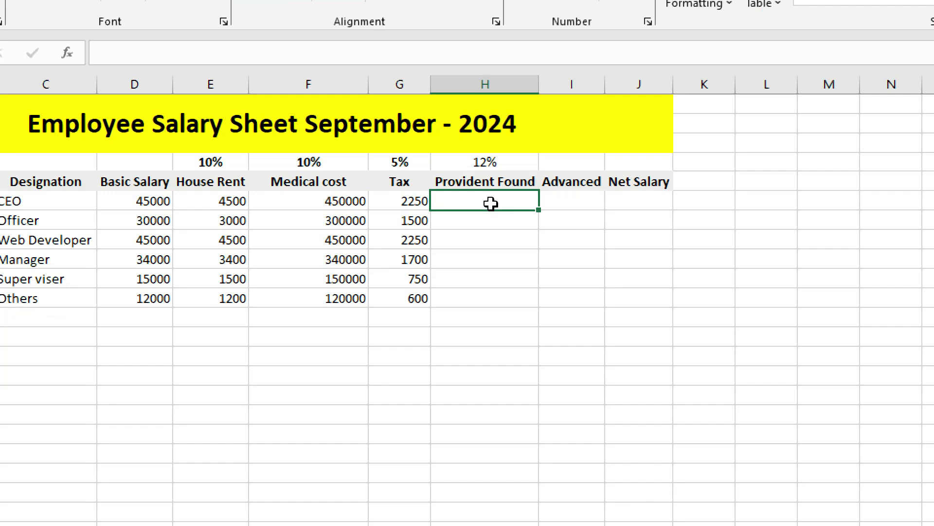
{"action": "type", "text": "="}
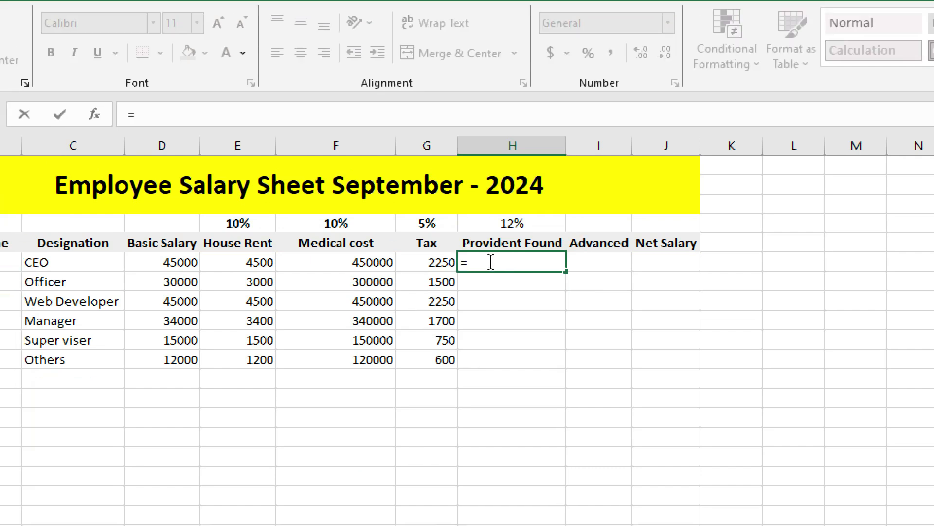
{"action": "left_click", "coordinate": [156, 250]}
{"action": "left_click", "coordinate": [160, 261]}
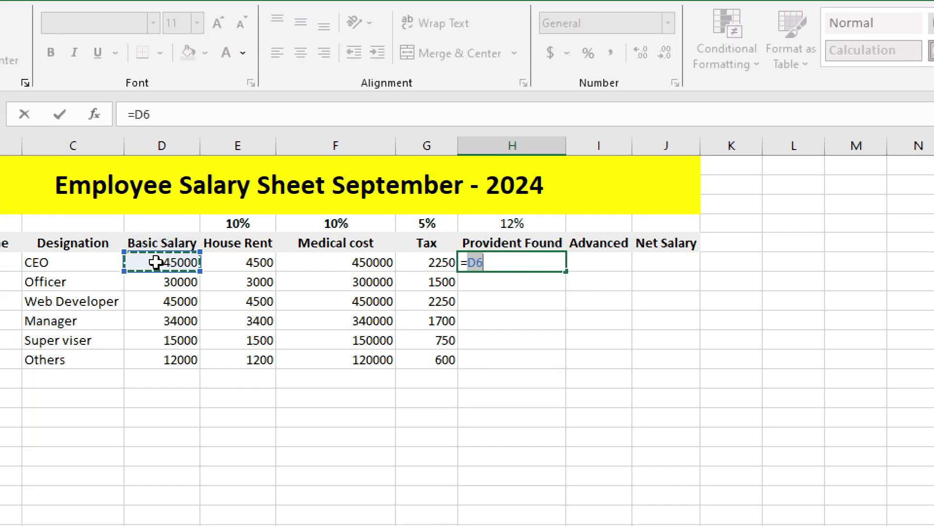
{"action": "left_click", "coordinate": [506, 263]}
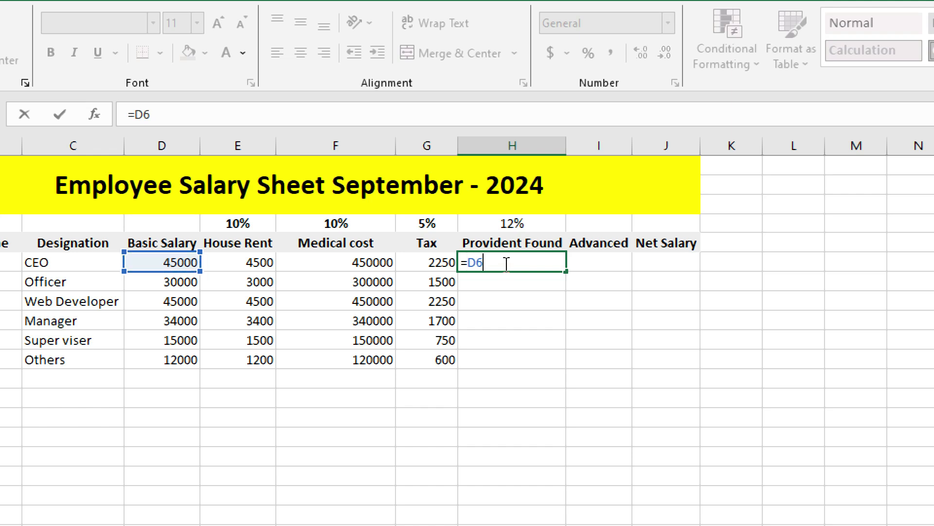
{"action": "type", "text": "*"}
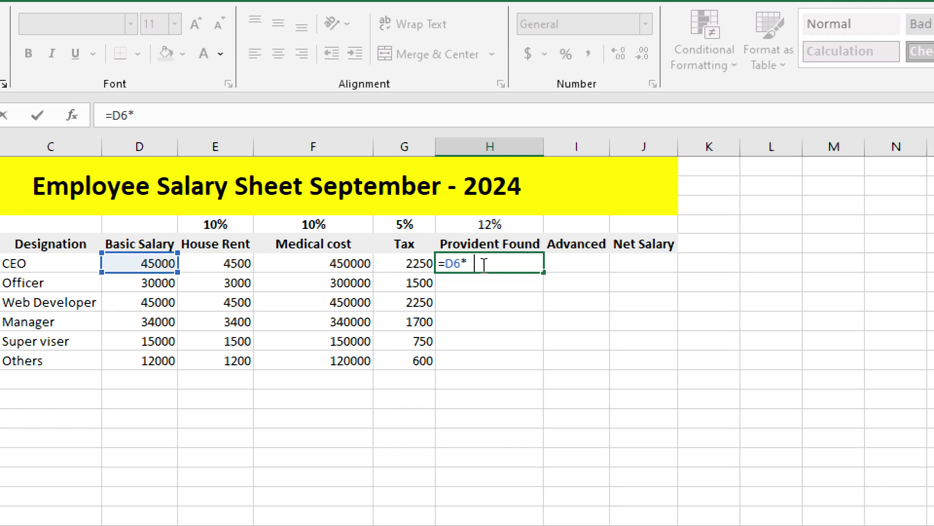
{"action": "type", "text": "12"}
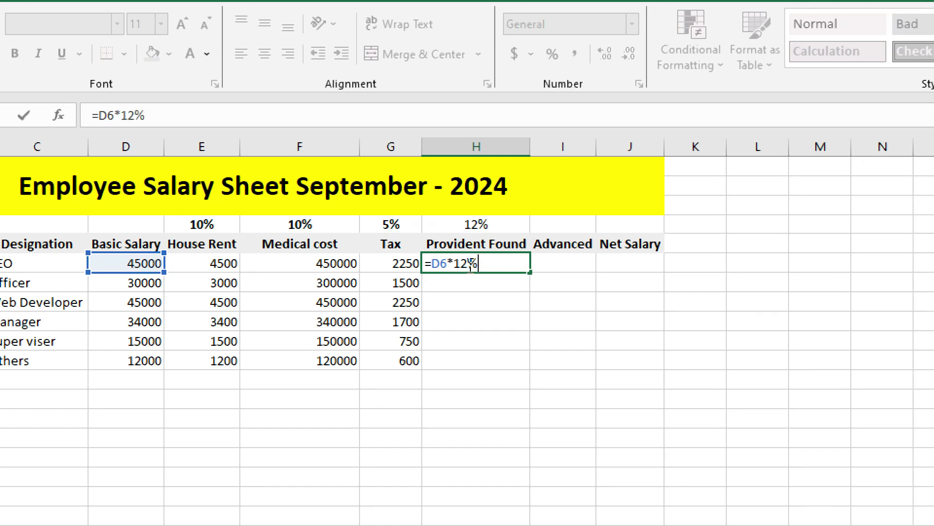
{"action": "key", "text": "Return"}
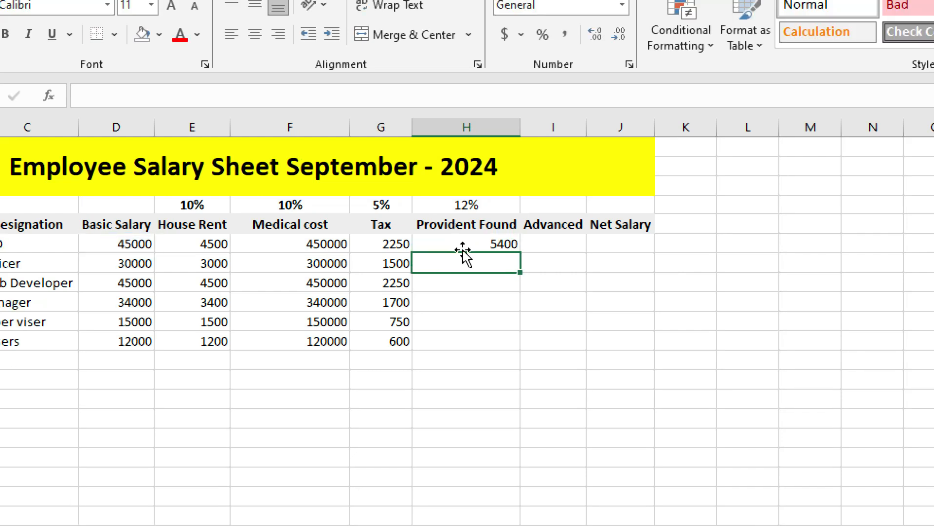
{"action": "left_click", "coordinate": [479, 261]}
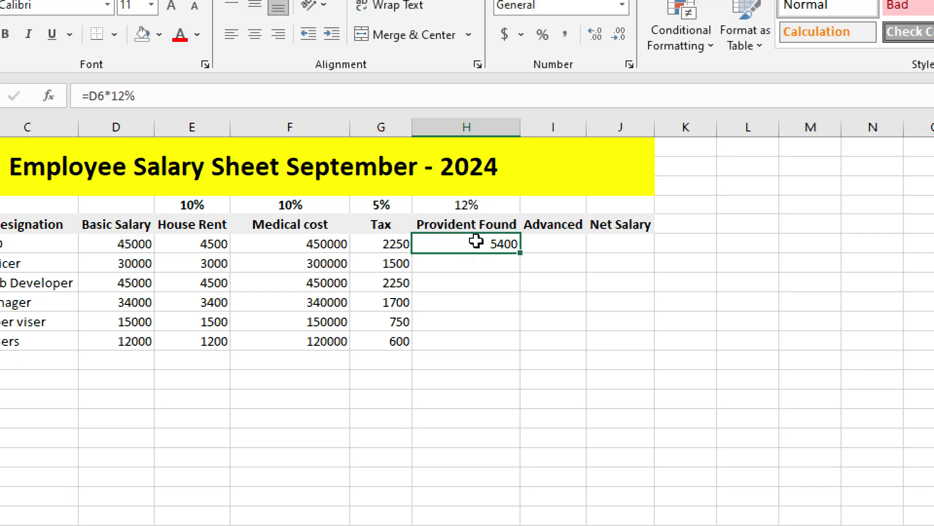
- Enter advances of 10000 in I6, 3000 in I8 and 7500 in I10 for the CEO, Web Developer and Super viser
{"action": "double_click", "coordinate": [549, 241]}
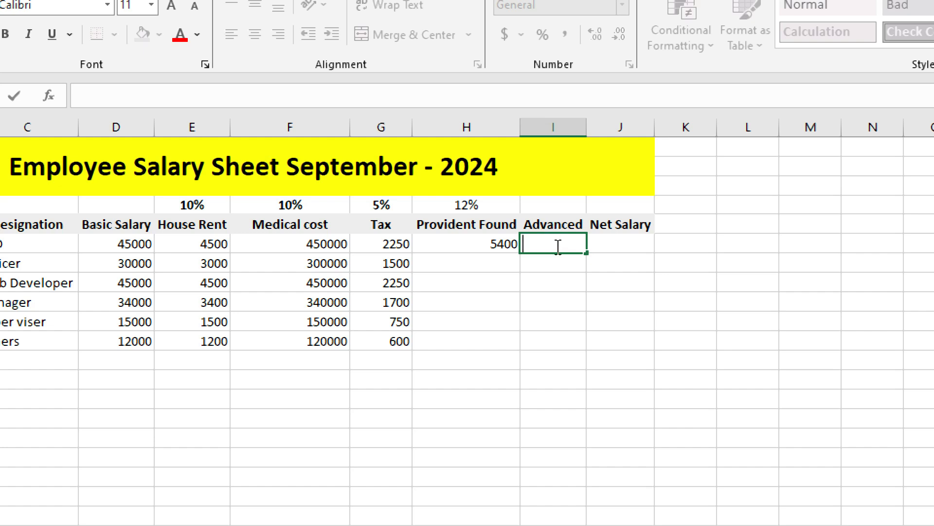
{"action": "type", "text": "1000"}
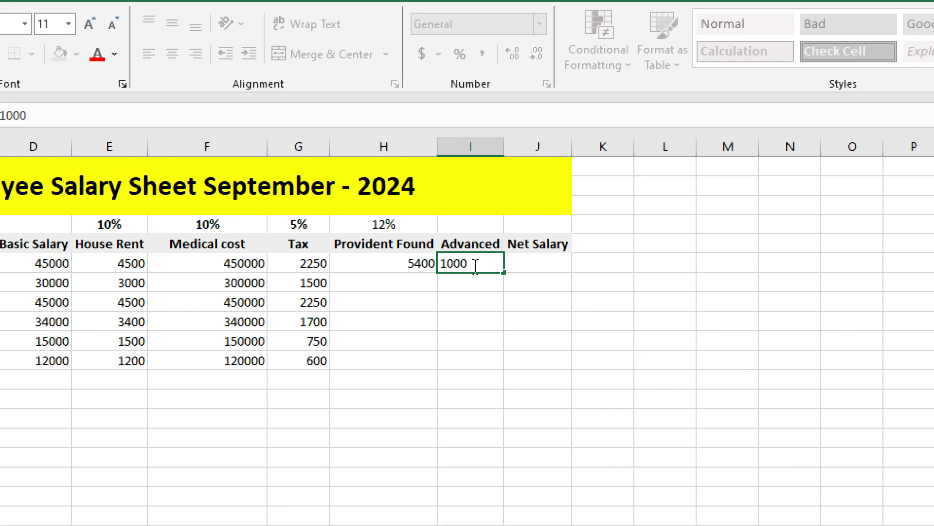
{"action": "type", "text": "0"}
{"action": "key", "text": "Return"}
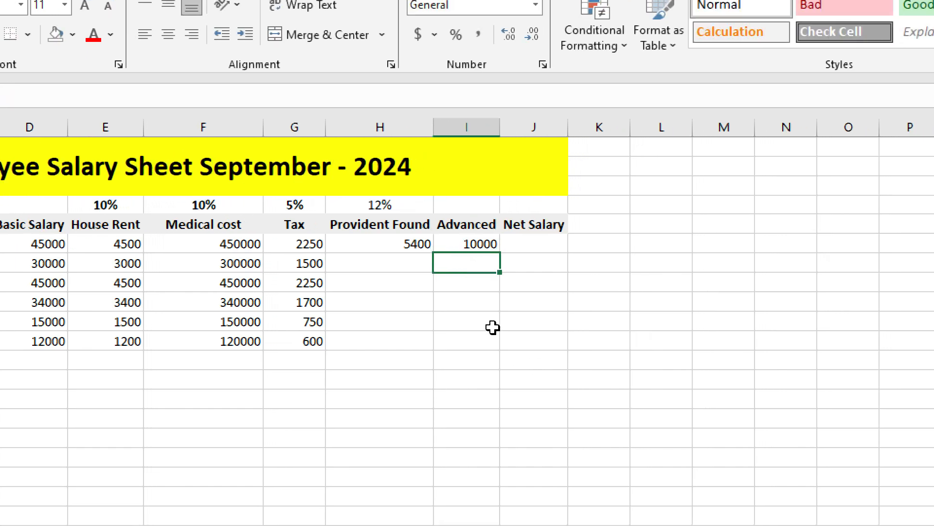
{"action": "left_click", "coordinate": [445, 280]}
{"action": "type", "text": "3000"}
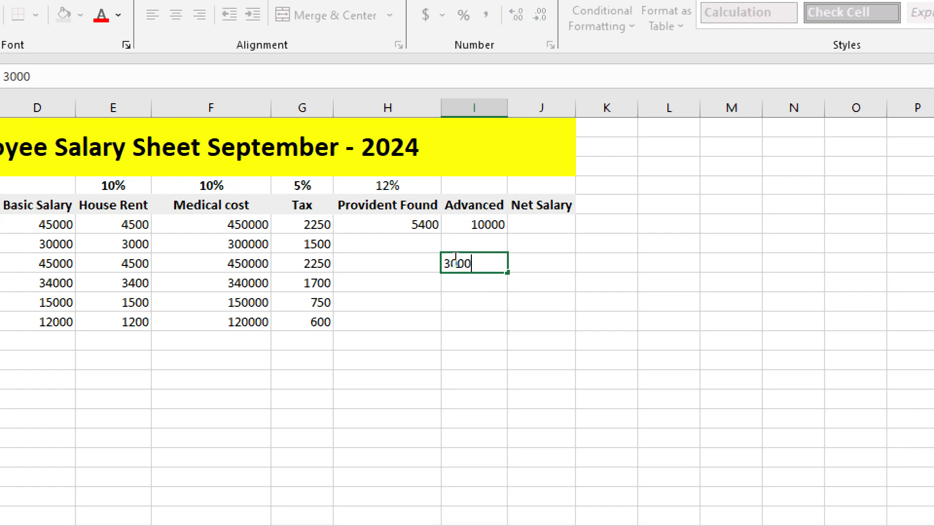
{"action": "key", "text": "Return"}
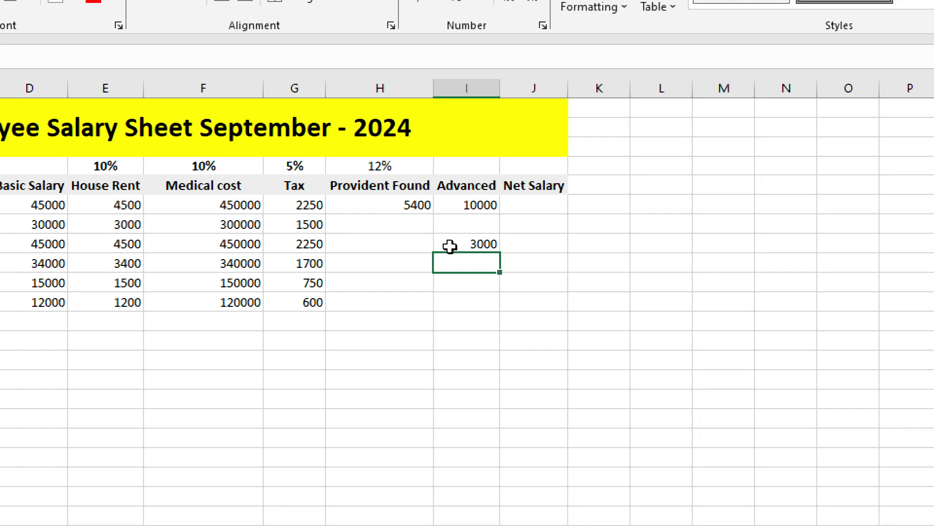
{"action": "double_click", "coordinate": [446, 280]}
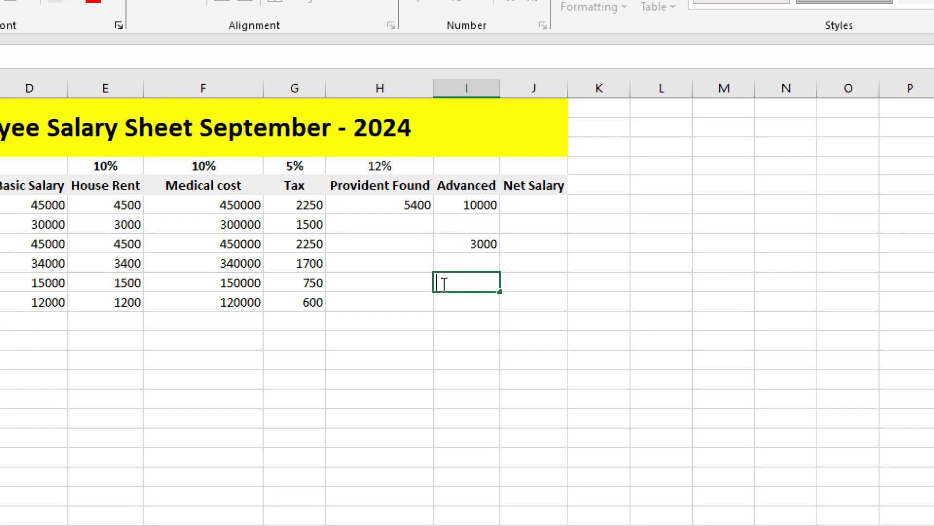
{"action": "type", "text": "7500"}
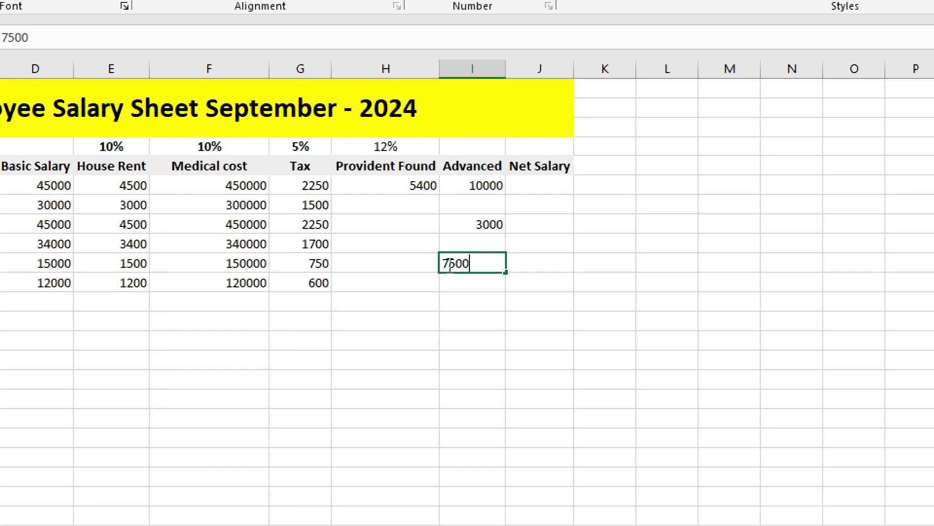
{"action": "key", "text": "Return"}
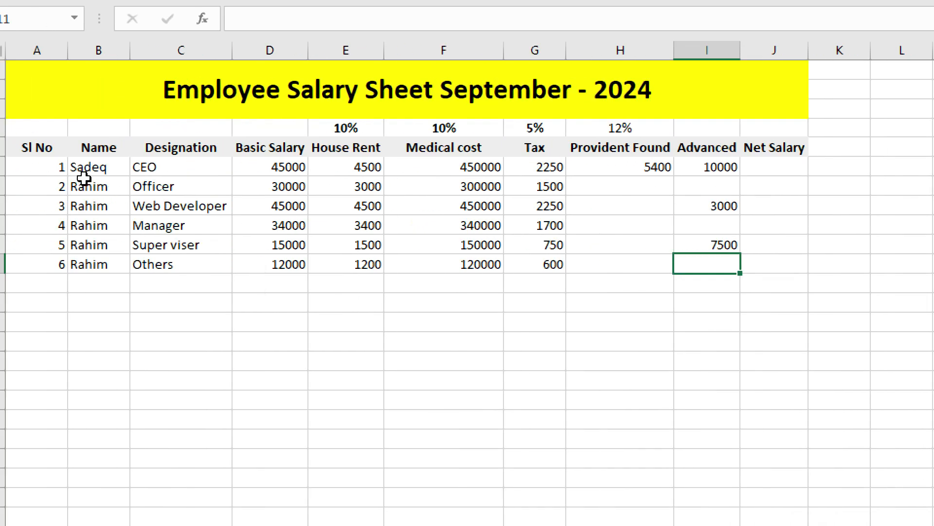
- Review the entered advances and the salary headings to see which columns feed into Net Salary
{"action": "left_click", "coordinate": [710, 168]}
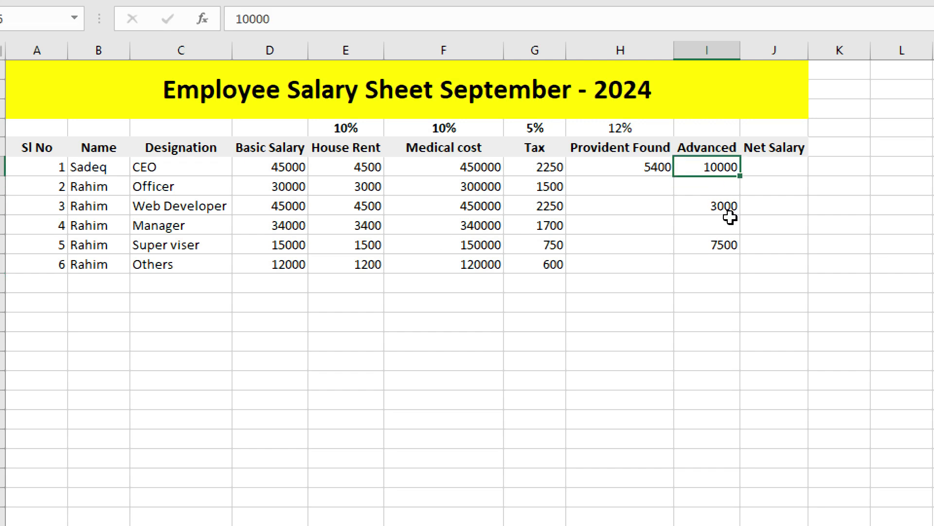
{"action": "left_click", "coordinate": [708, 205]}
{"action": "left_click", "coordinate": [703, 241]}
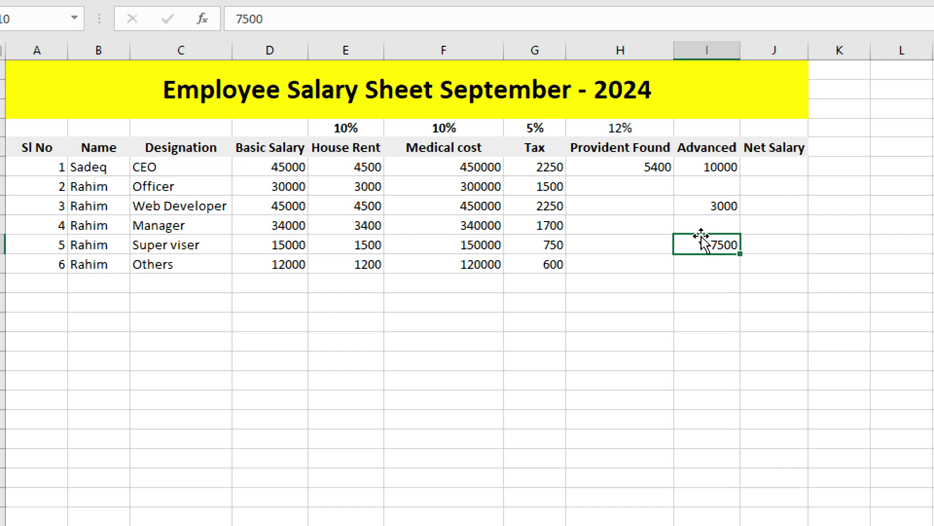
{"action": "left_click", "coordinate": [768, 164]}
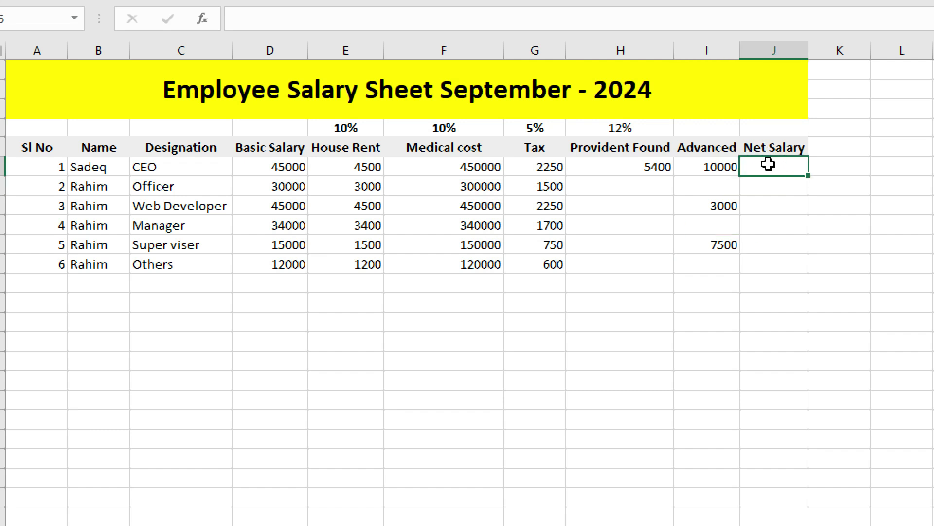
{"action": "left_click_drag", "start_coordinate": [246, 147], "coordinate": [292, 168]}
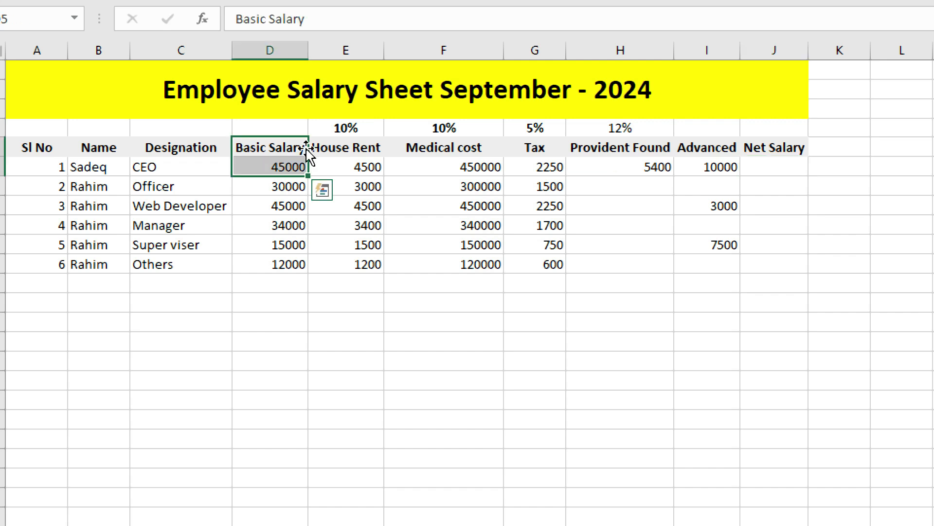
{"action": "left_click", "coordinate": [319, 147]}
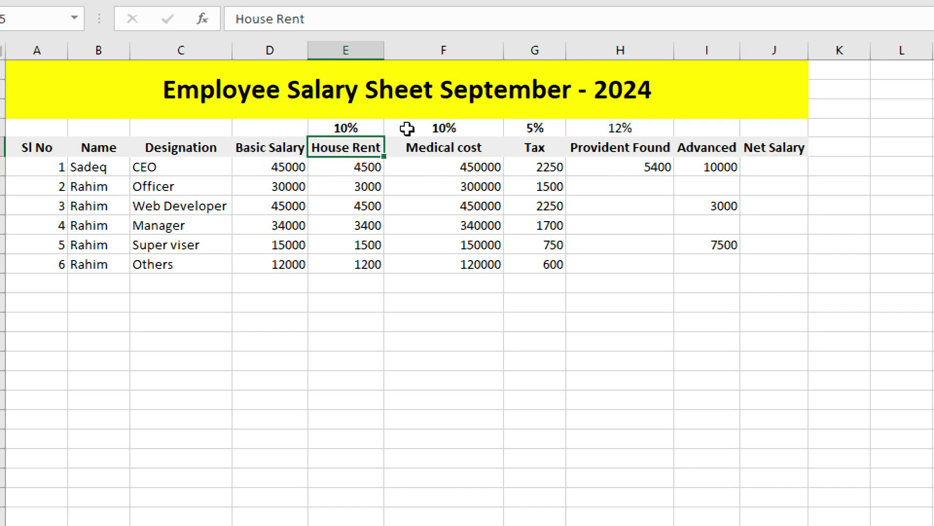
{"action": "left_click", "coordinate": [424, 146]}
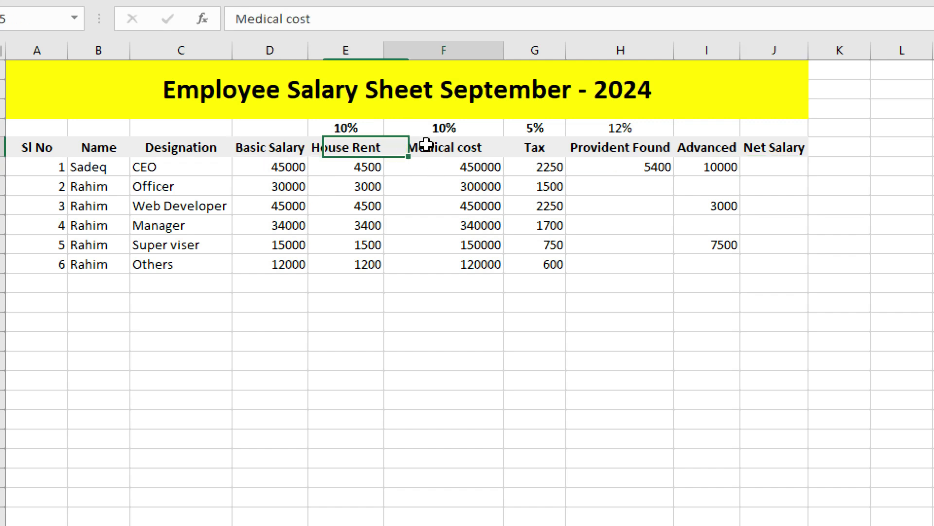
{"action": "left_click", "coordinate": [543, 151]}
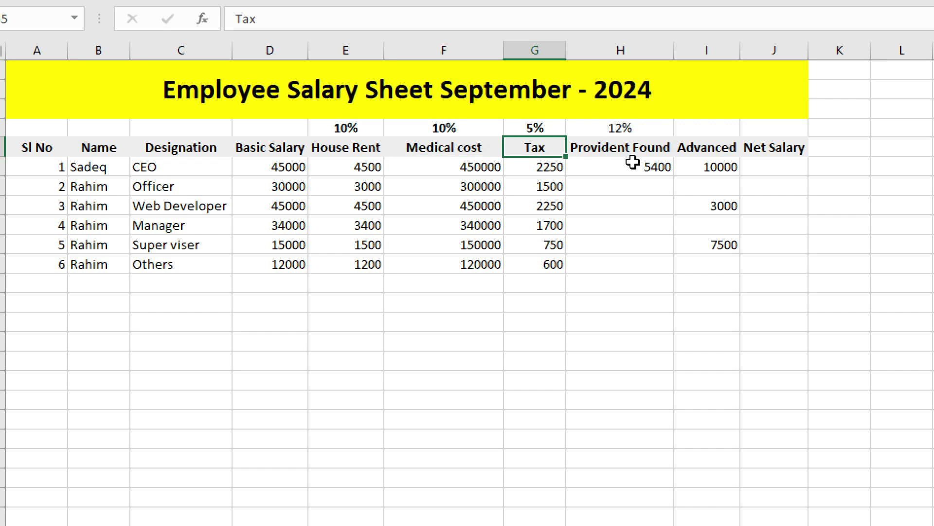
{"action": "left_click", "coordinate": [607, 129]}
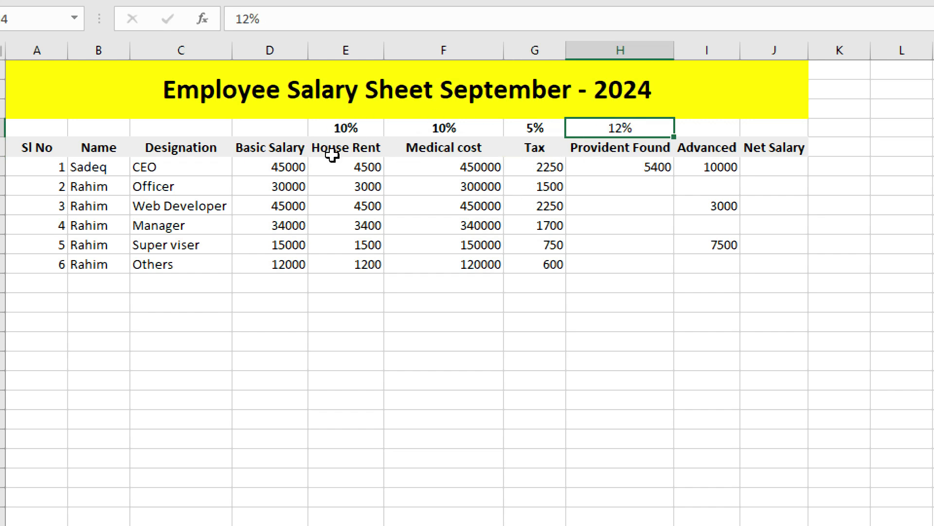
- Examine the rates for house rent, medical cost, tax and provident fund in row 4 against the first employee's basic salary
{"action": "left_click", "coordinate": [265, 145]}
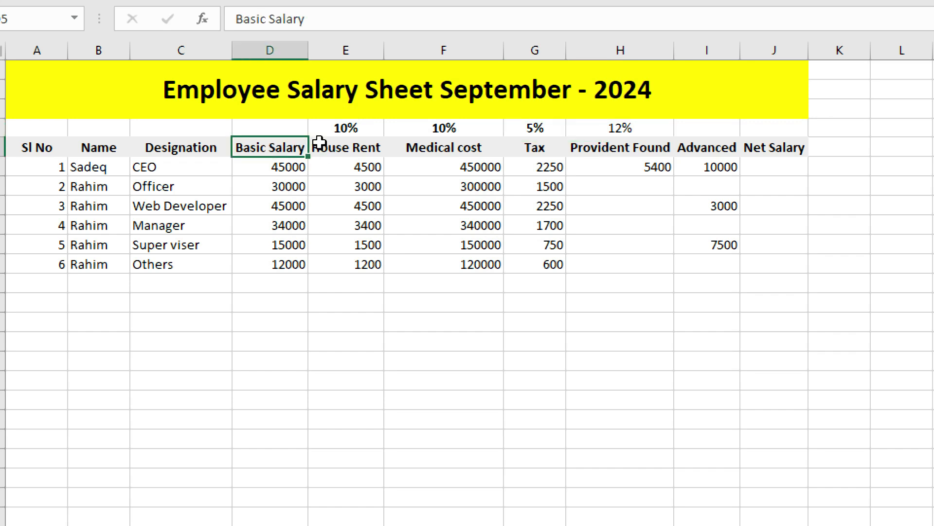
{"action": "left_click", "coordinate": [354, 128]}
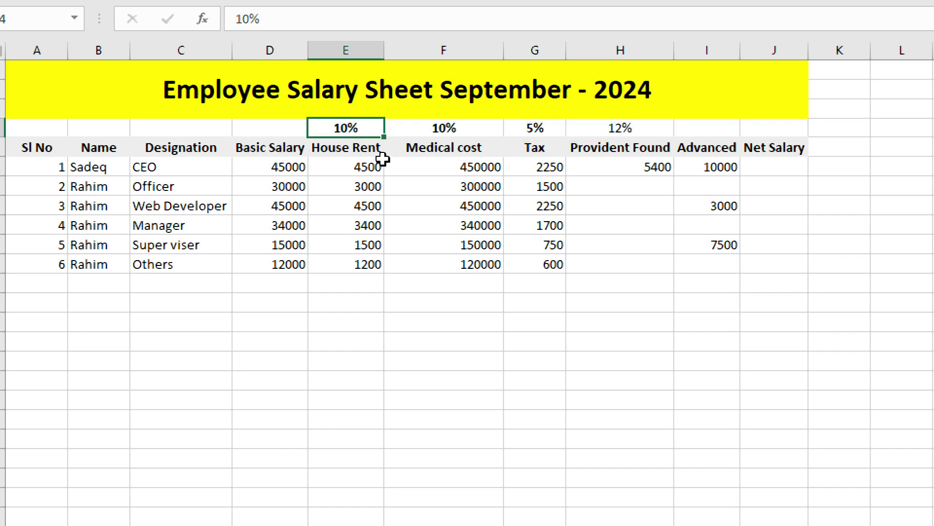
{"action": "left_click", "coordinate": [436, 127]}
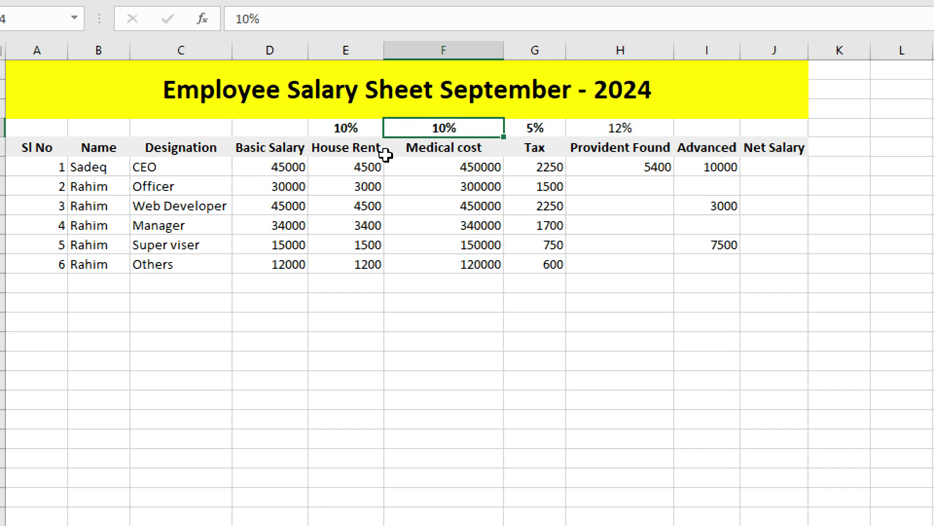
{"action": "left_click", "coordinate": [539, 146]}
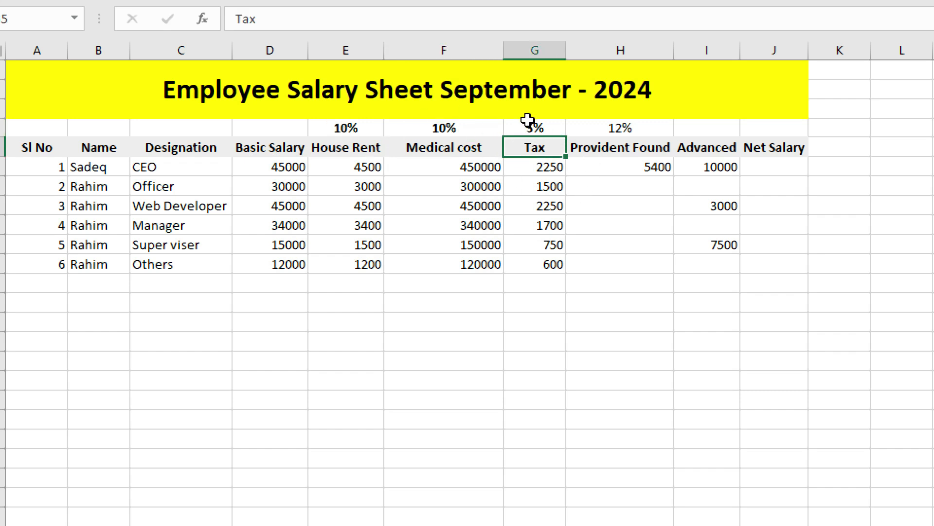
{"action": "left_click", "coordinate": [277, 170]}
{"action": "left_click", "coordinate": [544, 126]}
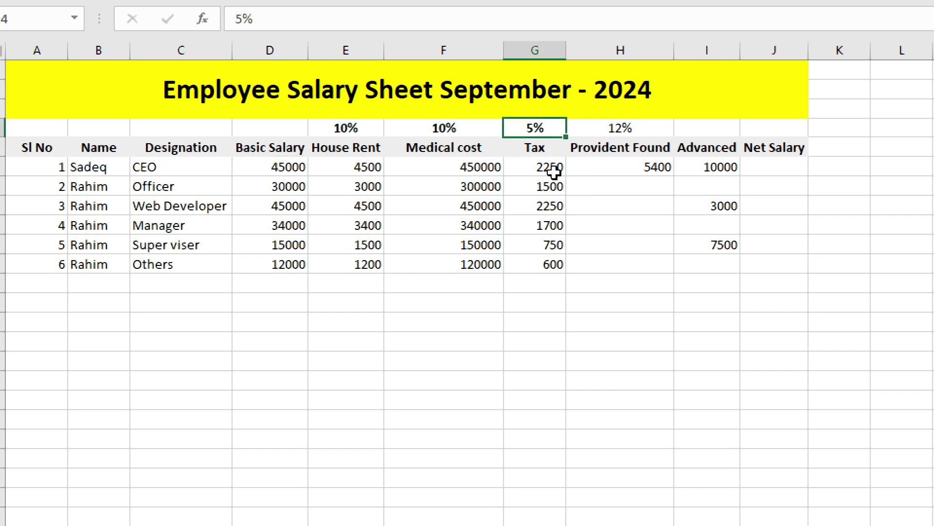
{"action": "left_click", "coordinate": [659, 148]}
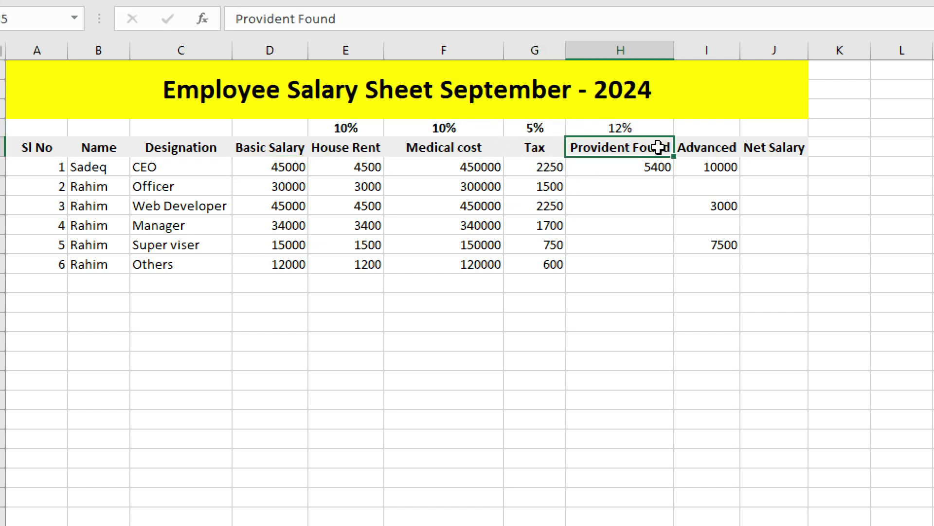
{"action": "left_click", "coordinate": [295, 165]}
{"action": "left_click", "coordinate": [647, 126]}
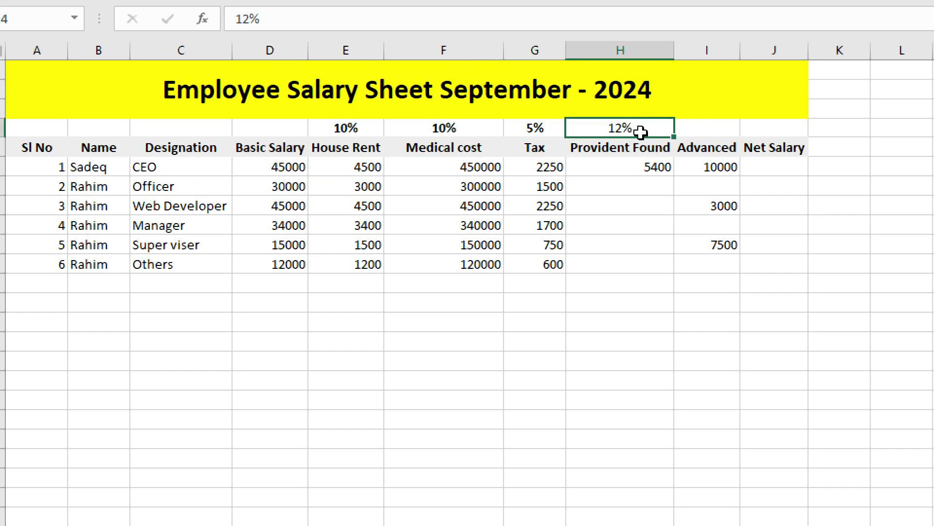
- Fill the Tax and Provident Found rate cells G4:H4 with standard red
{"action": "left_click_drag", "start_coordinate": [542, 128], "coordinate": [618, 129]}
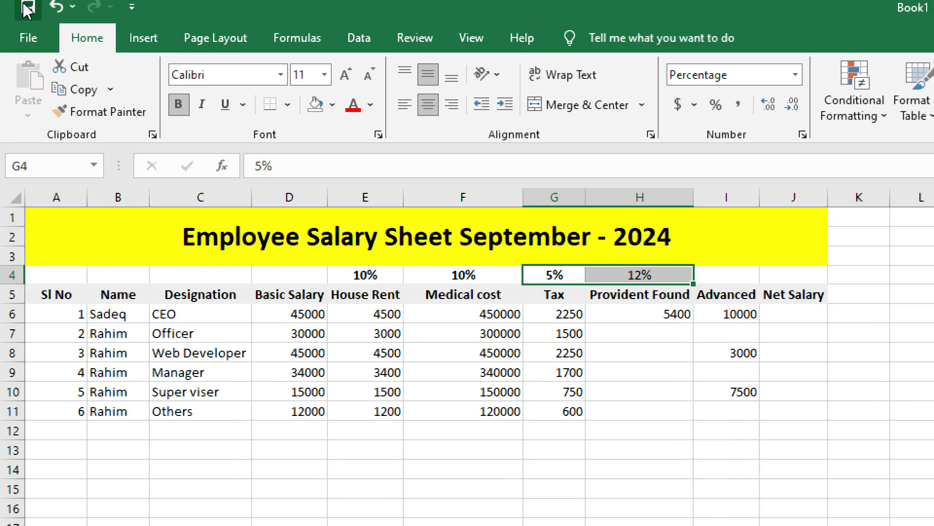
{"action": "left_click", "coordinate": [332, 104]}
{"action": "left_click", "coordinate": [330, 257]}
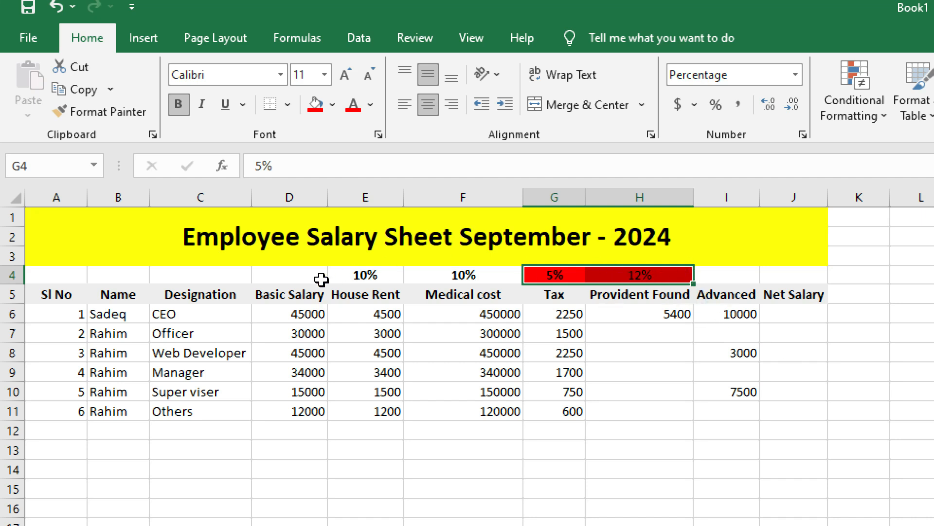
- Fill the House Rent and Medical cost rate cells E4:F4 with standard green
{"action": "left_click", "coordinate": [390, 281]}
{"action": "left_click_drag", "start_coordinate": [391, 281], "coordinate": [454, 273]}
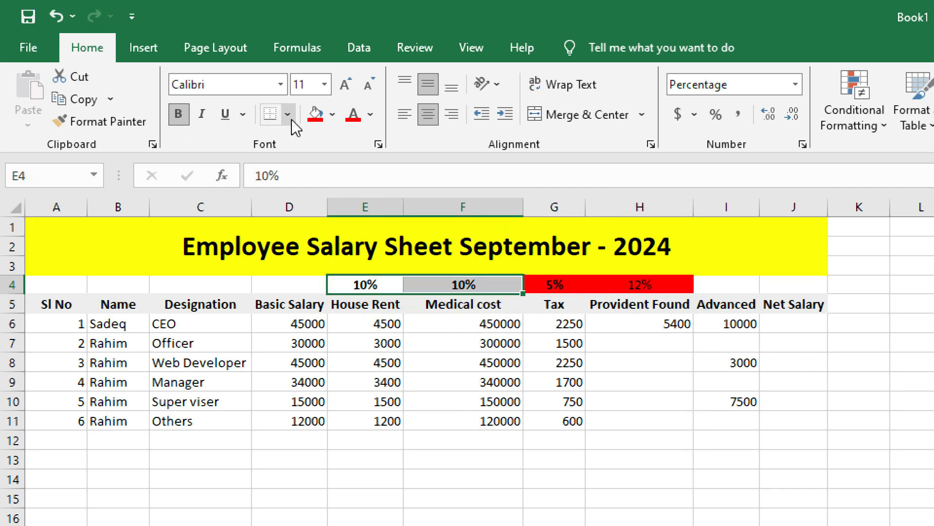
{"action": "left_click", "coordinate": [334, 116]}
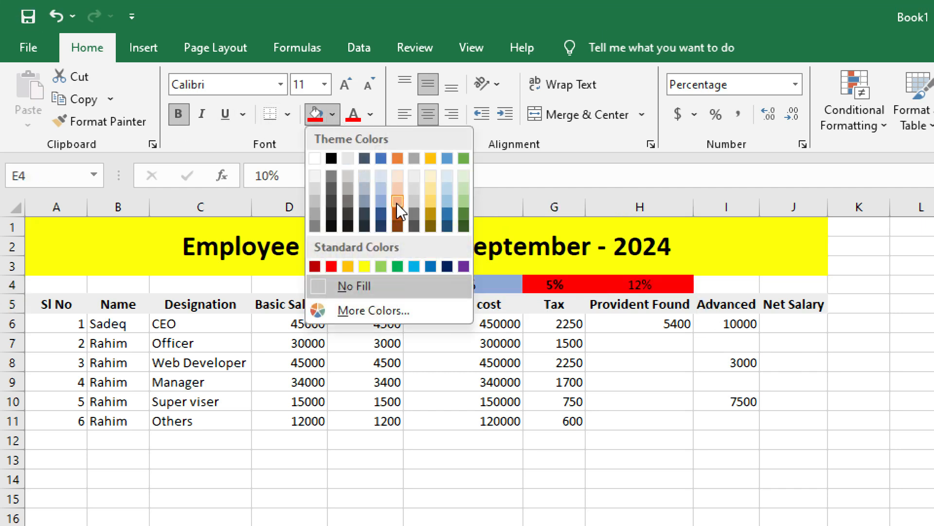
{"action": "left_click", "coordinate": [394, 267]}
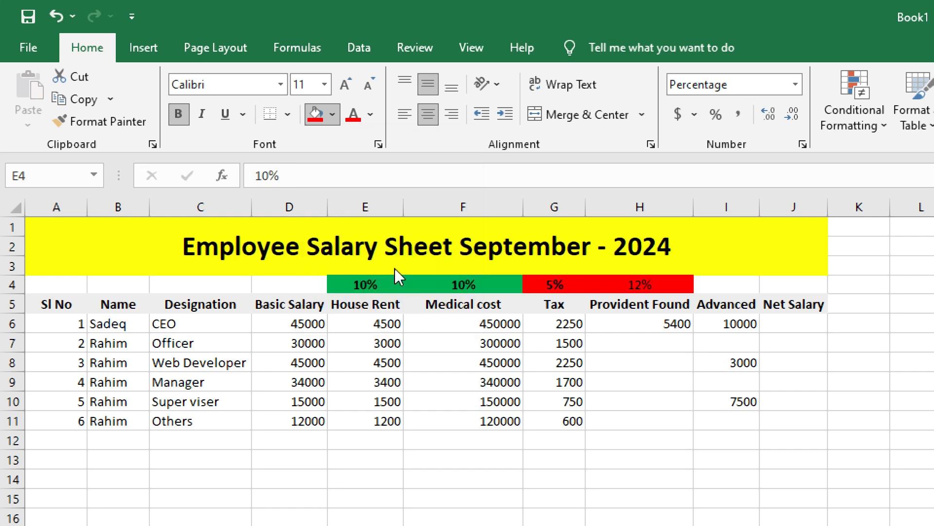
- Change the font colour of the Advanced heading in I5 to red
{"action": "left_click", "coordinate": [711, 287]}
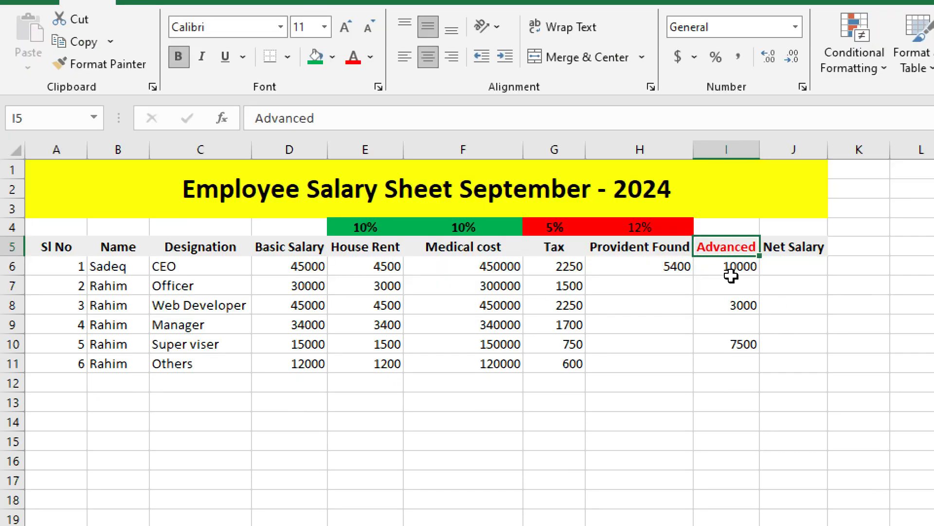
{"action": "left_click", "coordinate": [724, 322]}
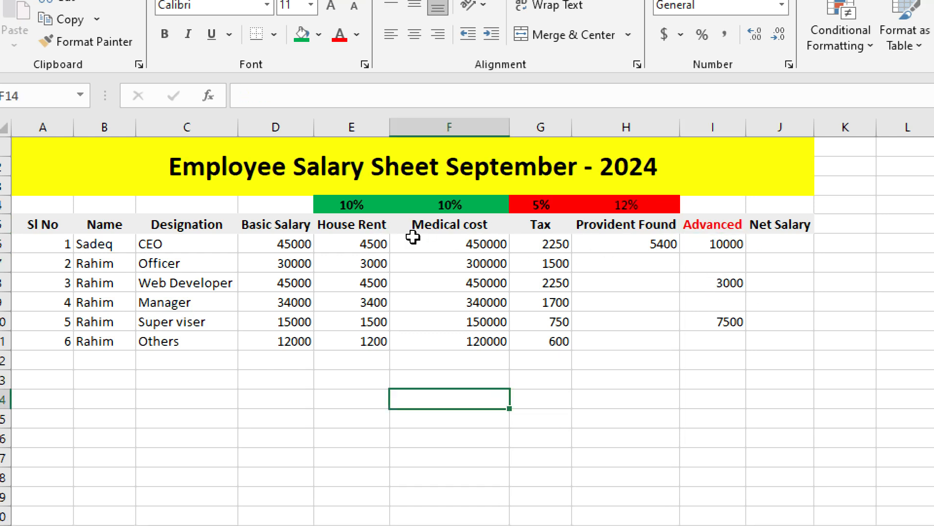
- Inspect the first employee's medical cost formula in F6 and compare it with the basic salary in D6
{"action": "left_click", "coordinate": [413, 238]}
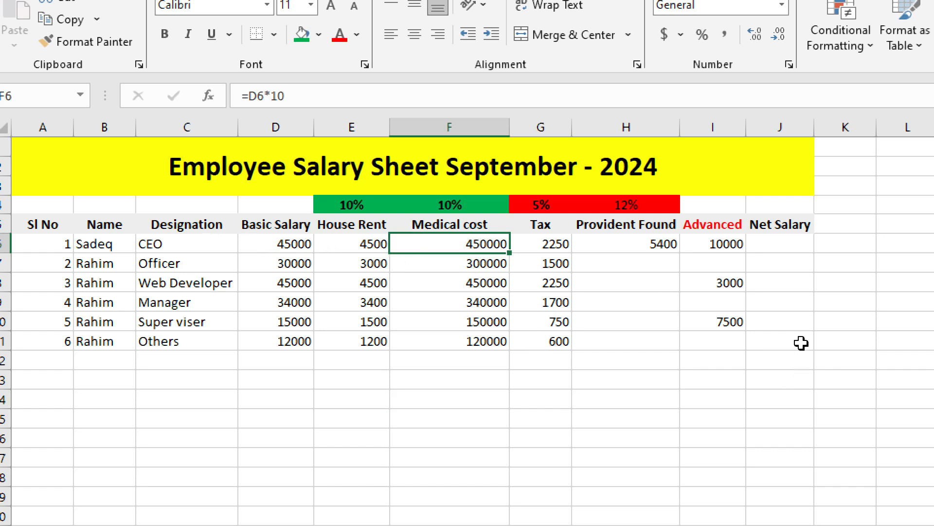
{"action": "left_click", "coordinate": [772, 243]}
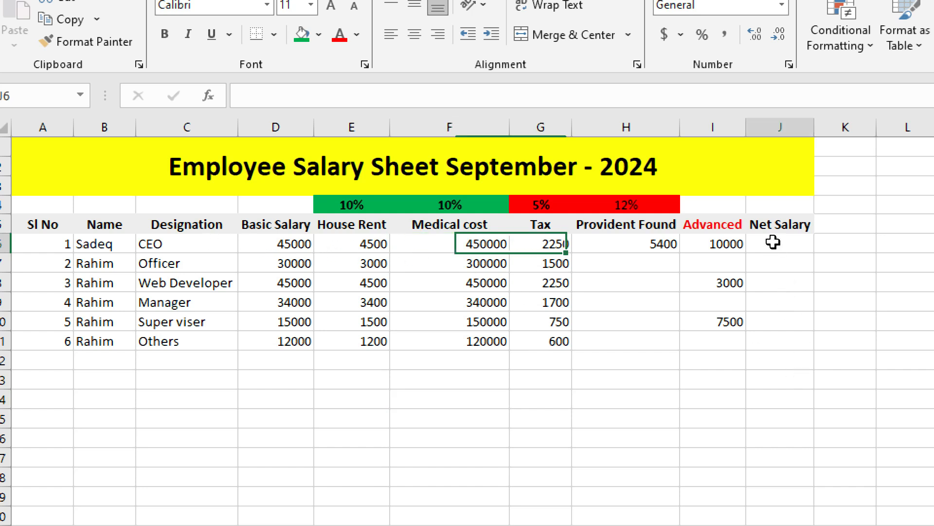
{"action": "left_click", "coordinate": [455, 243]}
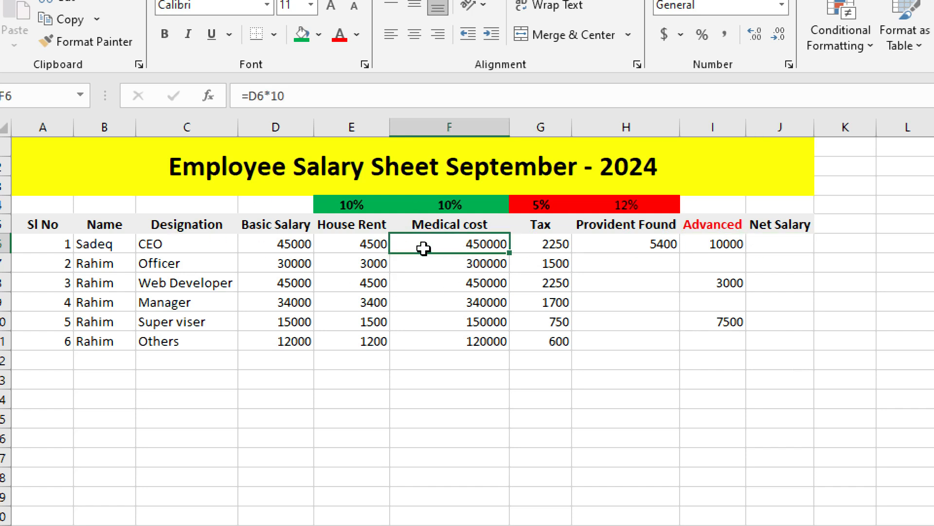
{"action": "left_click", "coordinate": [255, 240]}
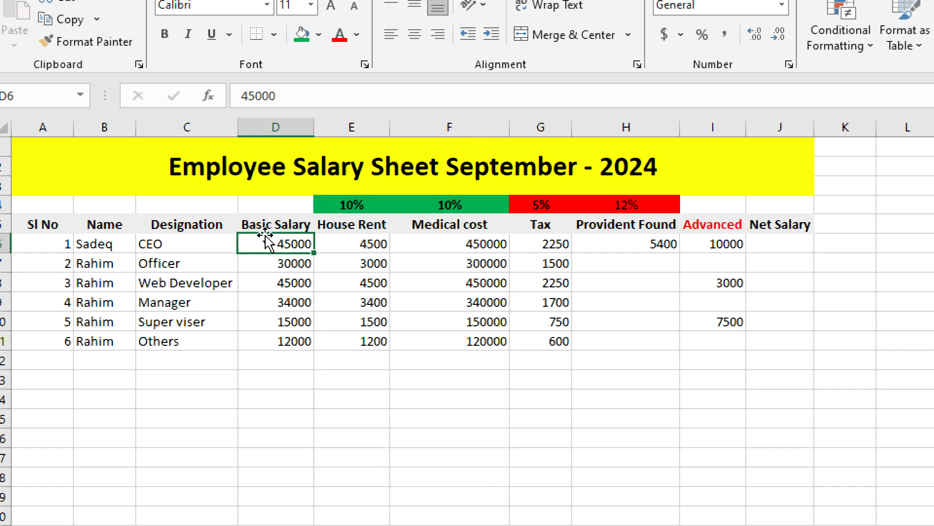
{"action": "left_click", "coordinate": [459, 242]}
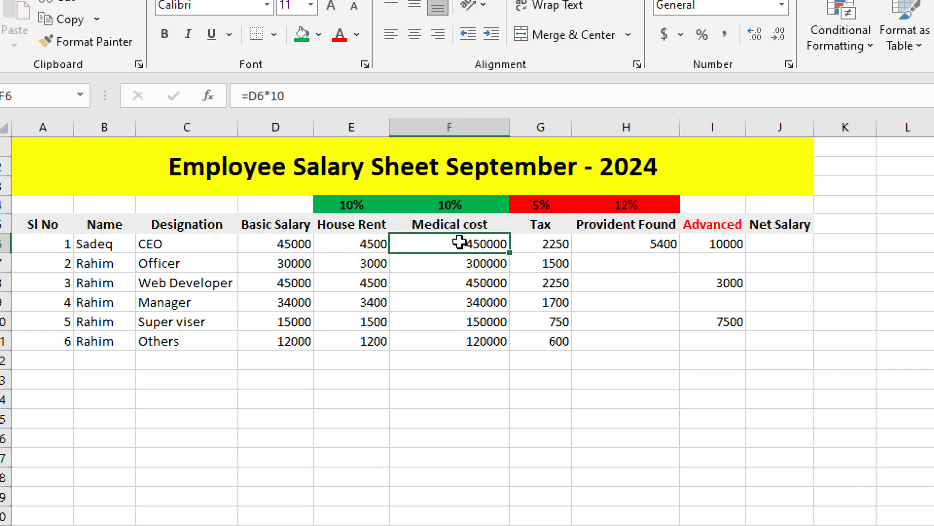
- Correct the medical cost formula in F6 to =D6*10% and fill it down through F11
{"action": "double_click", "coordinate": [485, 242]}
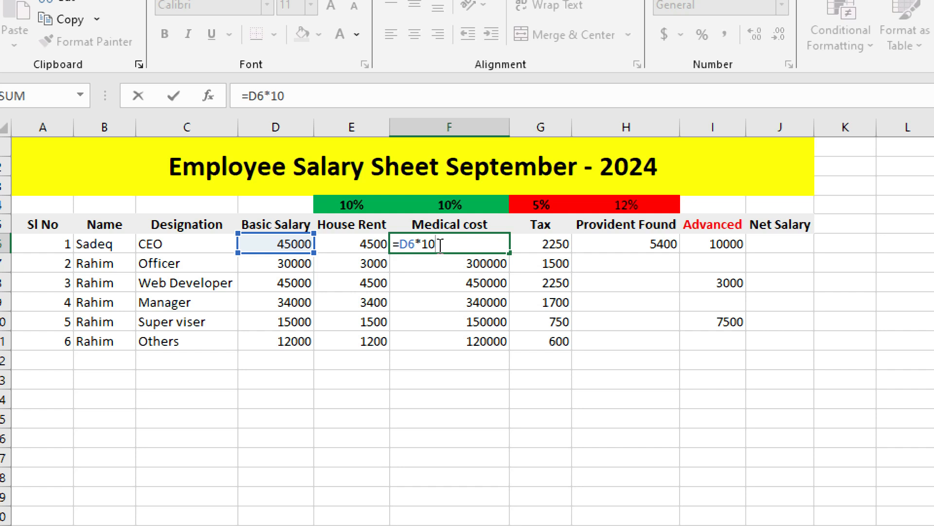
{"action": "type", "text": "%"}
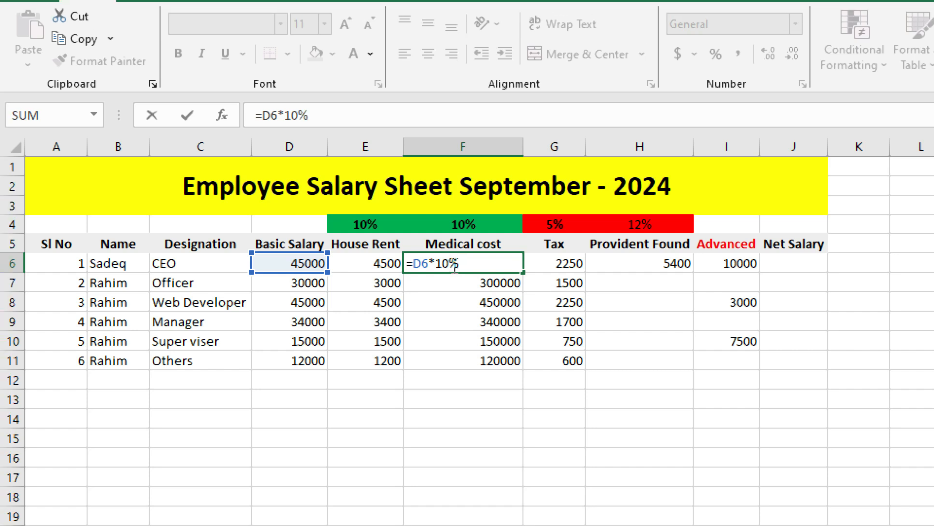
{"action": "key", "text": "Return"}
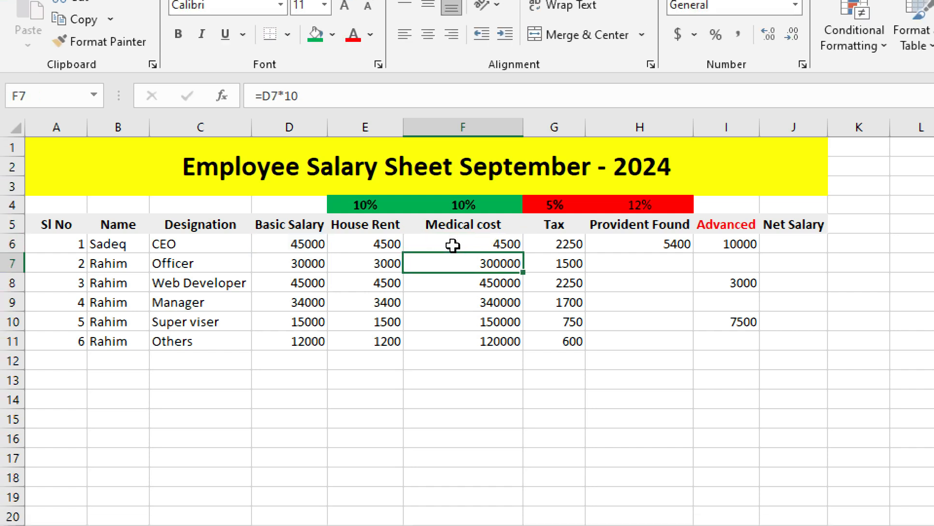
{"action": "left_click", "coordinate": [492, 243]}
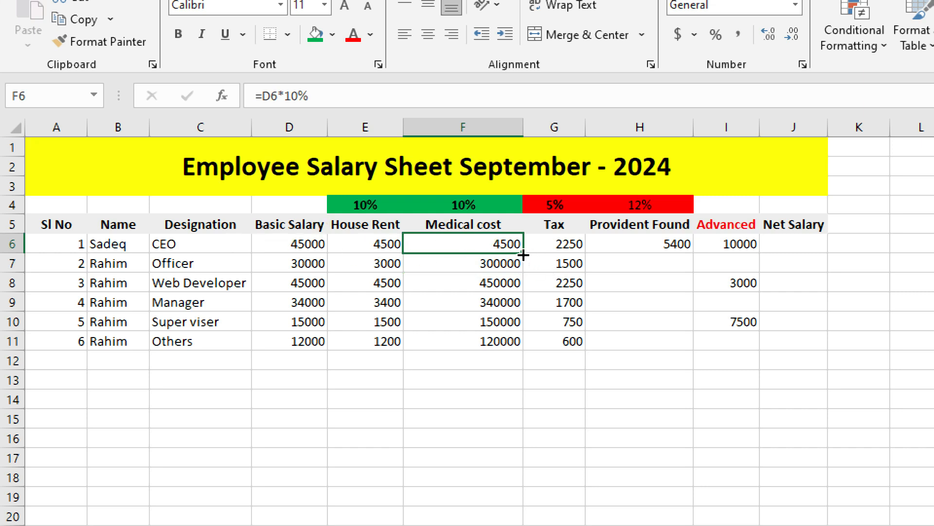
{"action": "left_click_drag", "start_coordinate": [524, 253], "coordinate": [524, 351]}
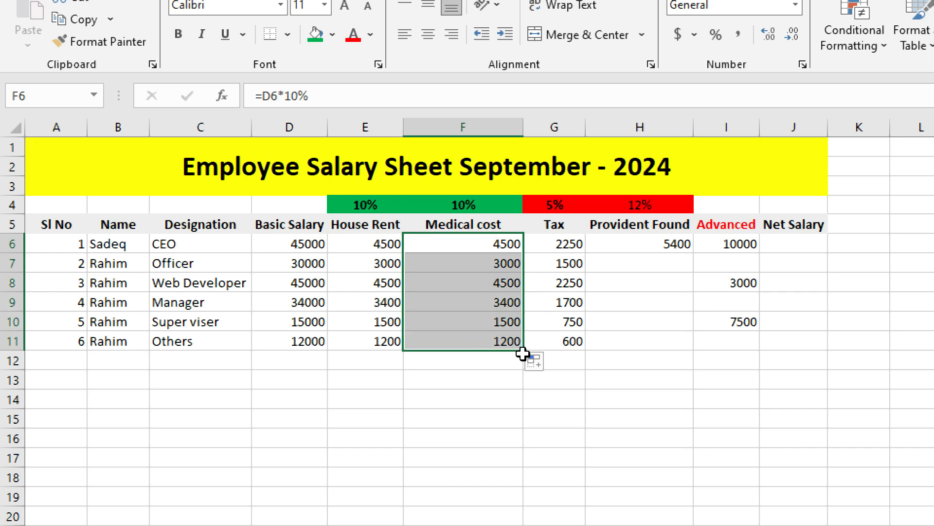
{"action": "double_click", "coordinate": [563, 243]}
{"action": "key", "text": "Return"}
- Begin the first employee's net salary formula in J6 by adding basic salary, house rent and medical cost as =D6+E6+F6
{"action": "left_click", "coordinate": [789, 239]}
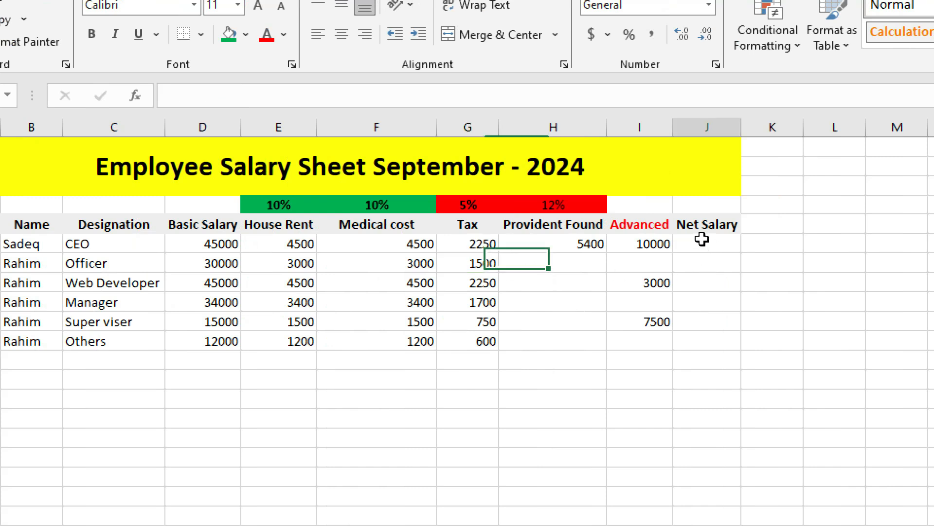
{"action": "double_click", "coordinate": [702, 238]}
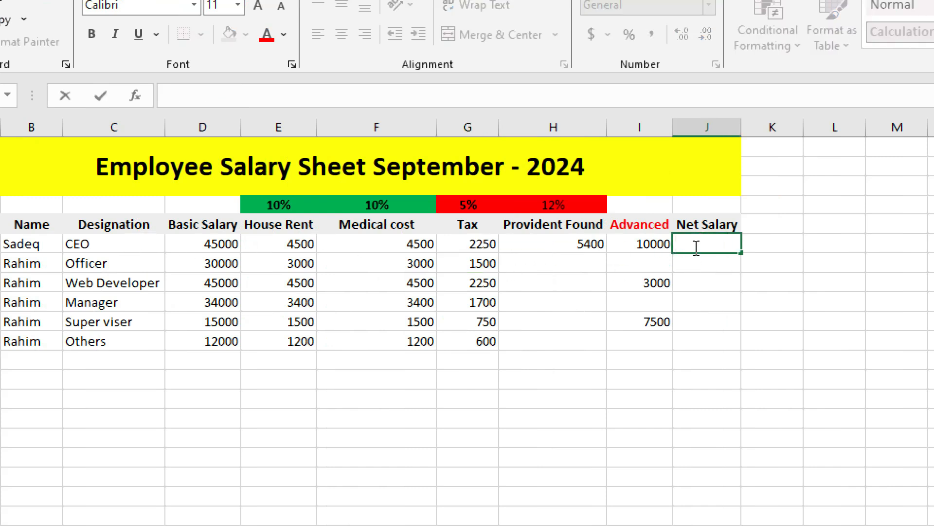
{"action": "type", "text": "="}
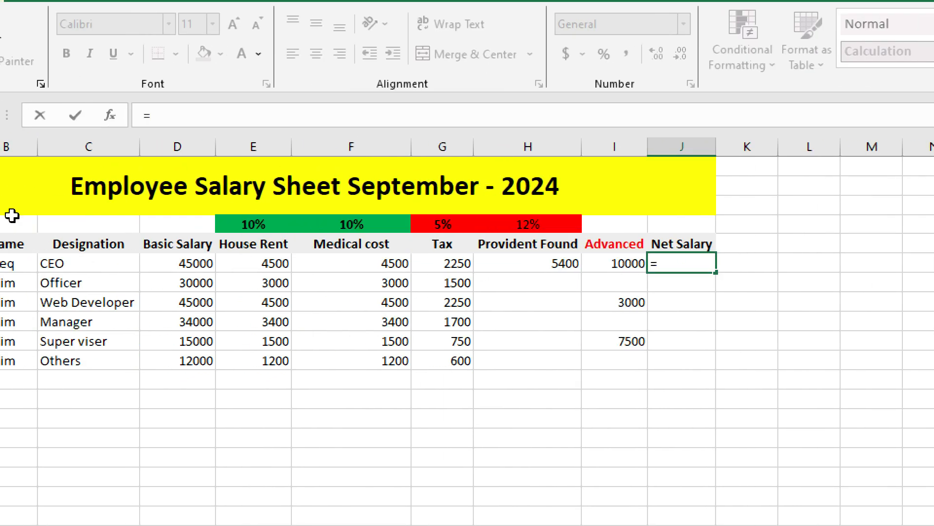
{"action": "left_click", "coordinate": [170, 259]}
{"action": "left_click", "coordinate": [683, 263]}
{"action": "type", "text": "+"}
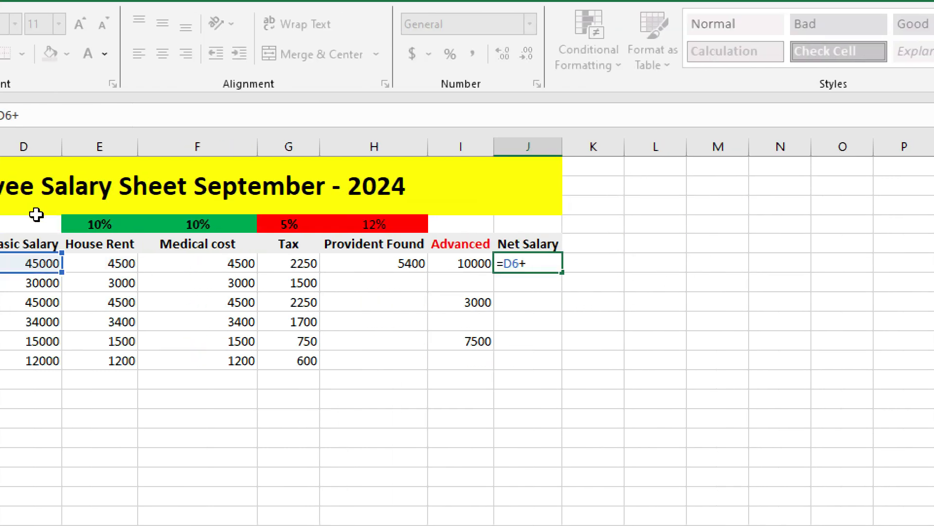
{"action": "left_click", "coordinate": [94, 263]}
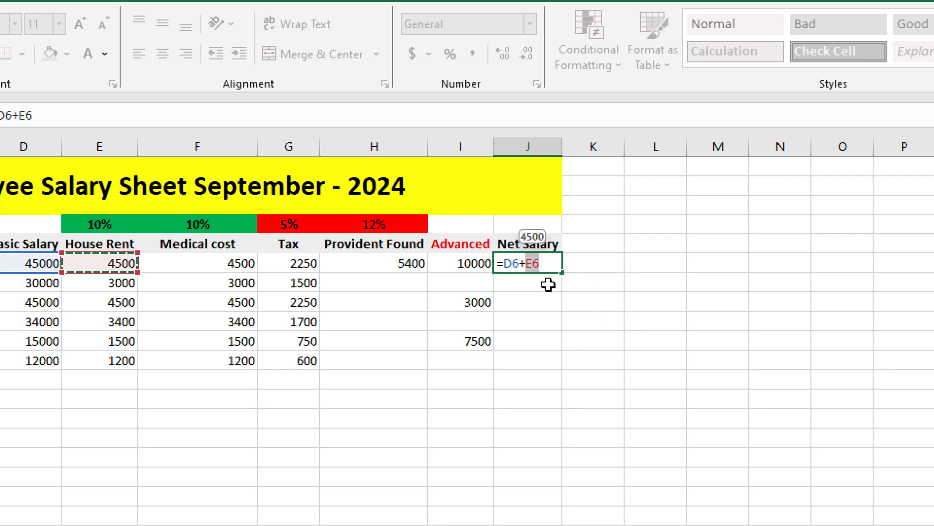
{"action": "left_click", "coordinate": [546, 263]}
{"action": "type", "text": "+F6"}
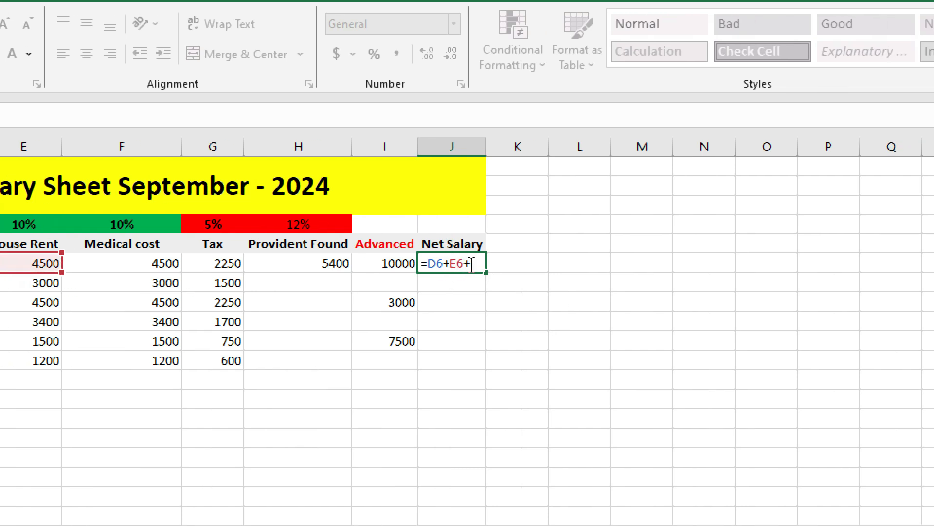
{"action": "left_click", "coordinate": [123, 266]}
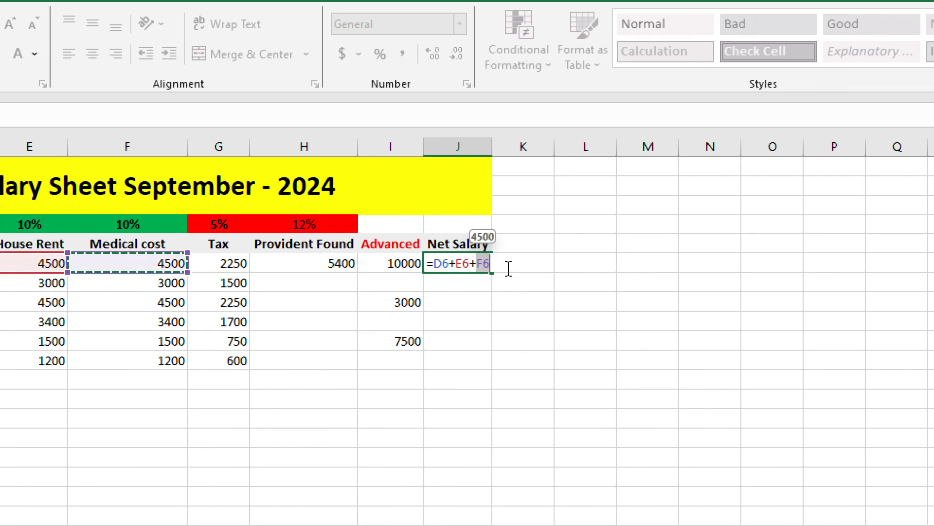
{"action": "left_click", "coordinate": [493, 263]}
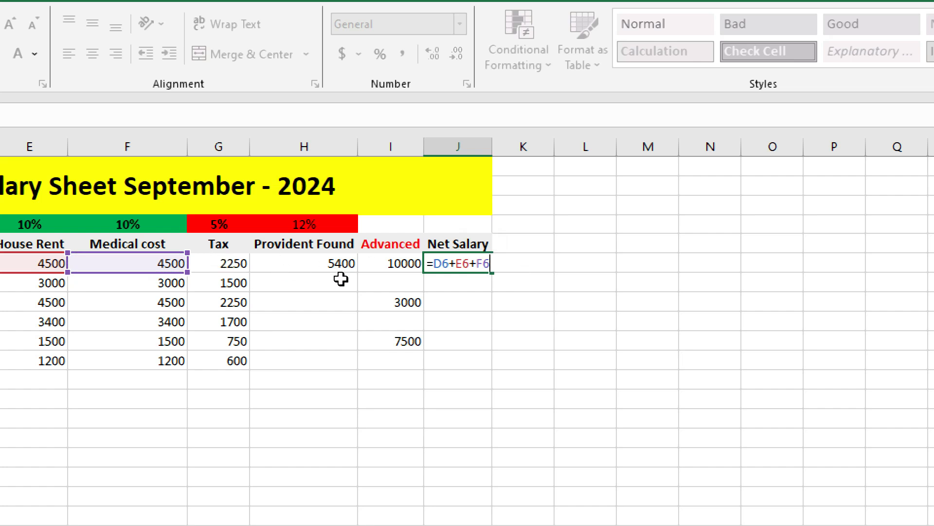
- Complete the J6 net salary formula by subtracting tax, provident fund and advance, giving =D6+E6+F6-G6-H6-I6
{"action": "type", "text": "-"}
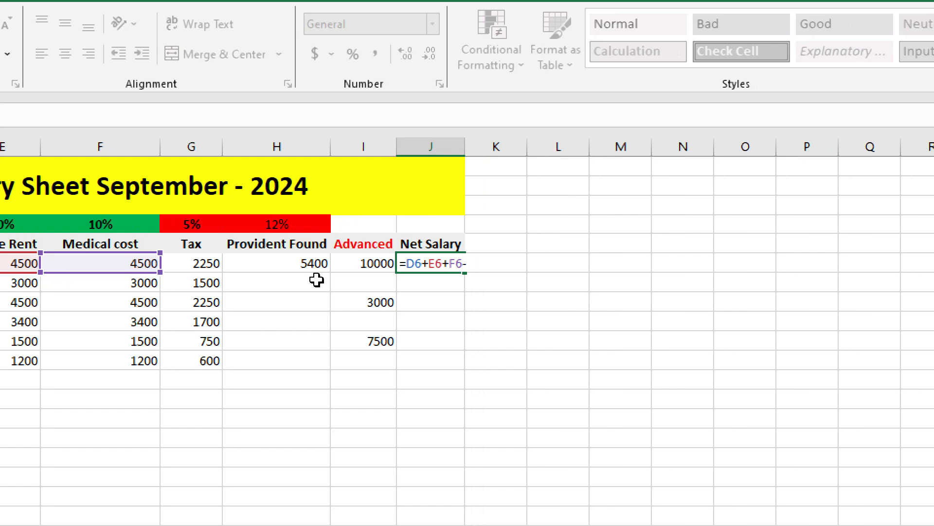
{"action": "left_click", "coordinate": [194, 265]}
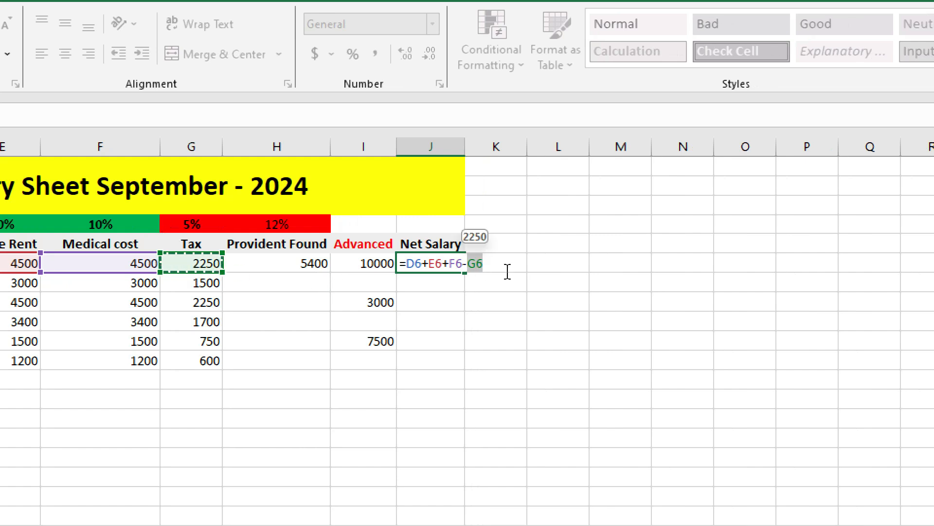
{"action": "type", "text": "-"}
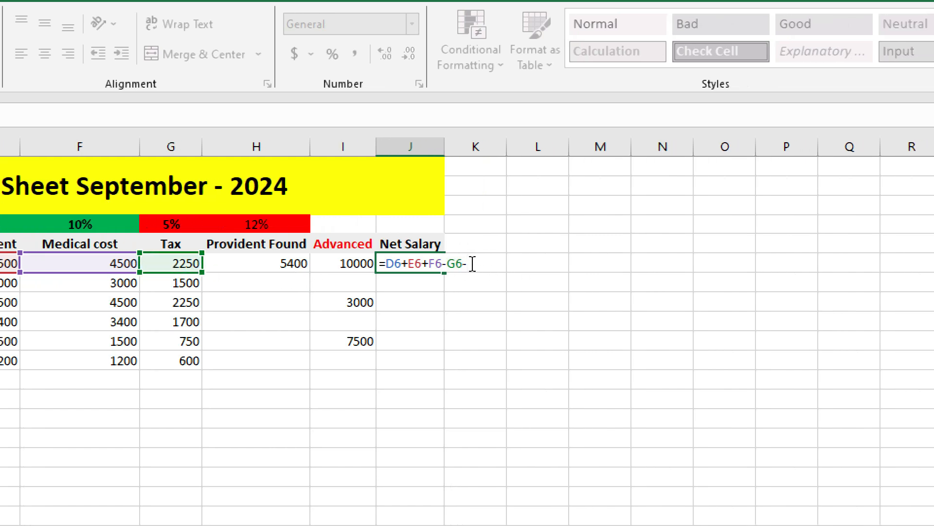
{"action": "left_click", "coordinate": [266, 267]}
{"action": "left_click", "coordinate": [482, 269]}
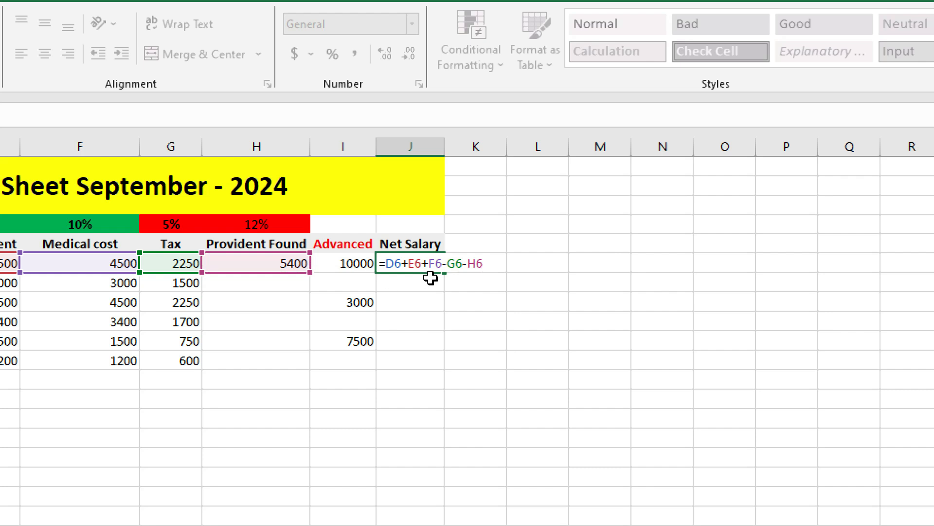
{"action": "type", "text": "-"}
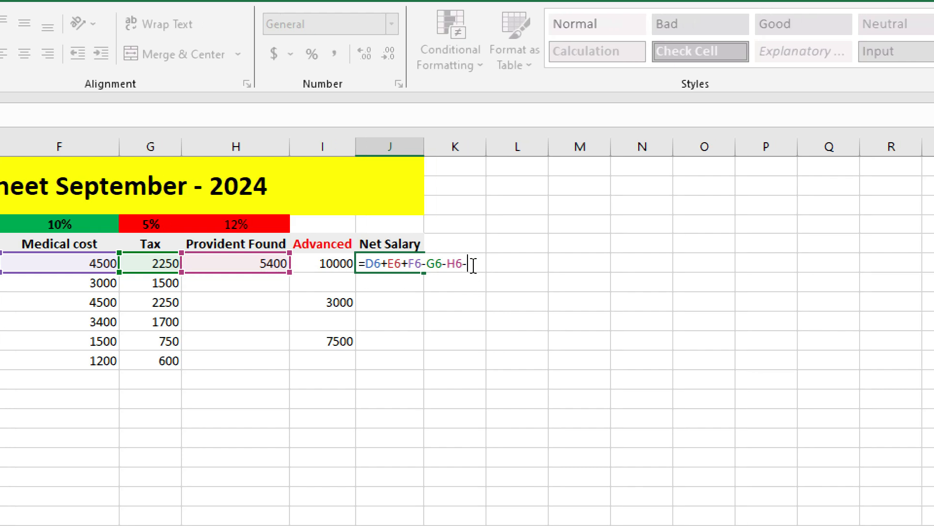
{"action": "left_click", "coordinate": [321, 263]}
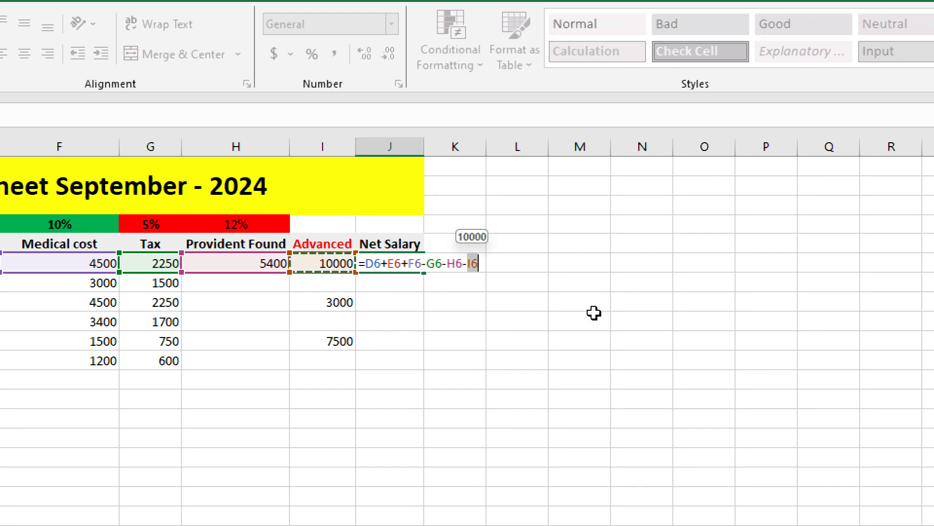
{"action": "left_click", "coordinate": [479, 264]}
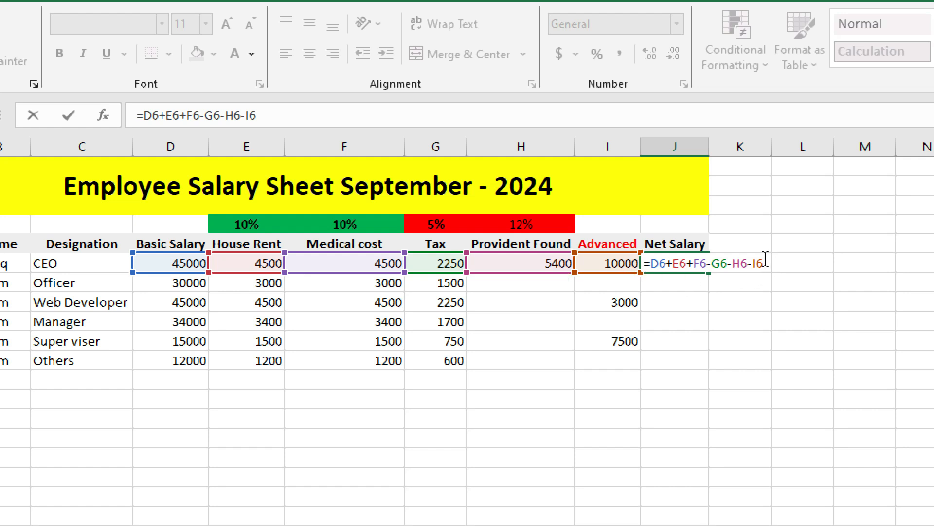
{"action": "key", "text": "Return"}
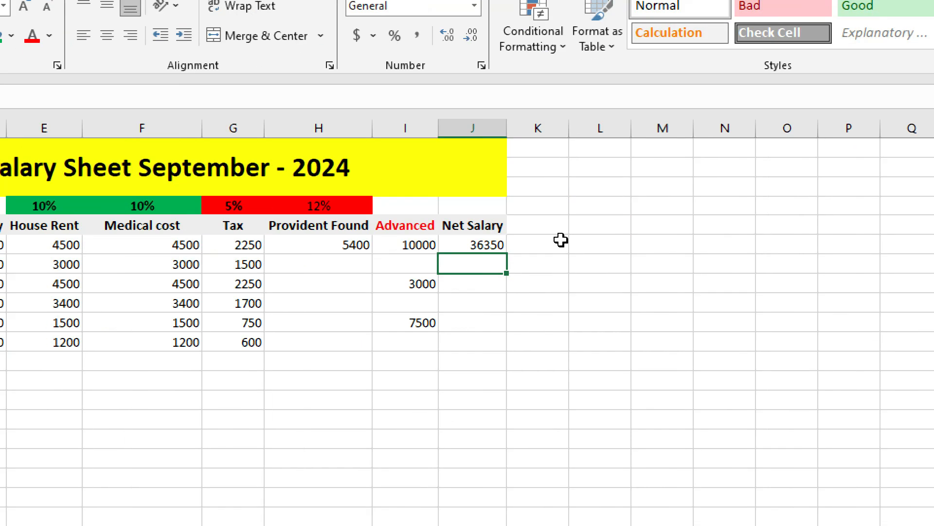
- Review the first employee's net salary in J6 against its component cells D6 through I6
{"action": "left_click", "coordinate": [479, 243]}
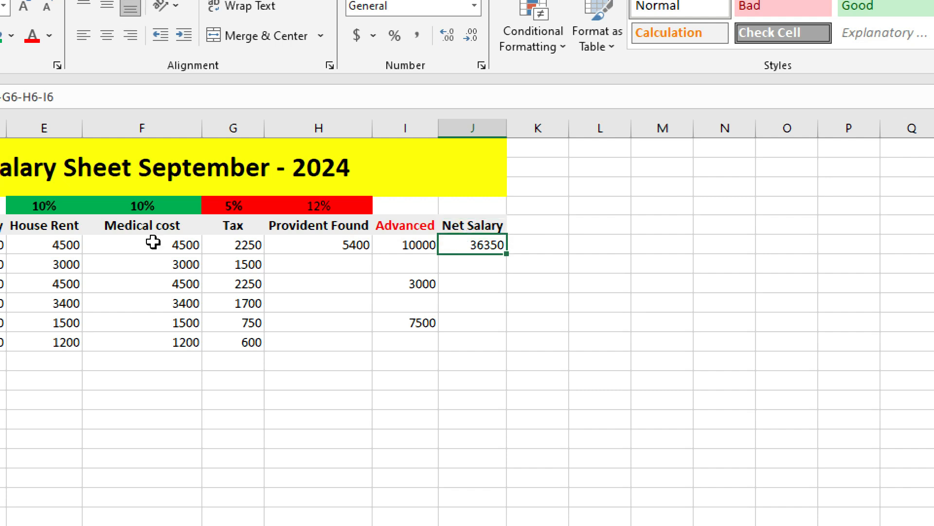
{"action": "left_click", "coordinate": [29, 244]}
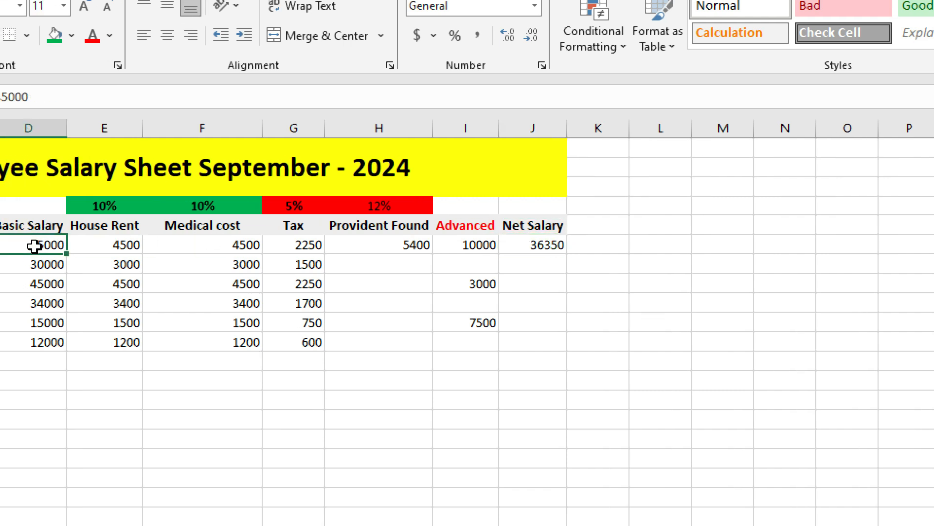
{"action": "left_click", "coordinate": [110, 248]}
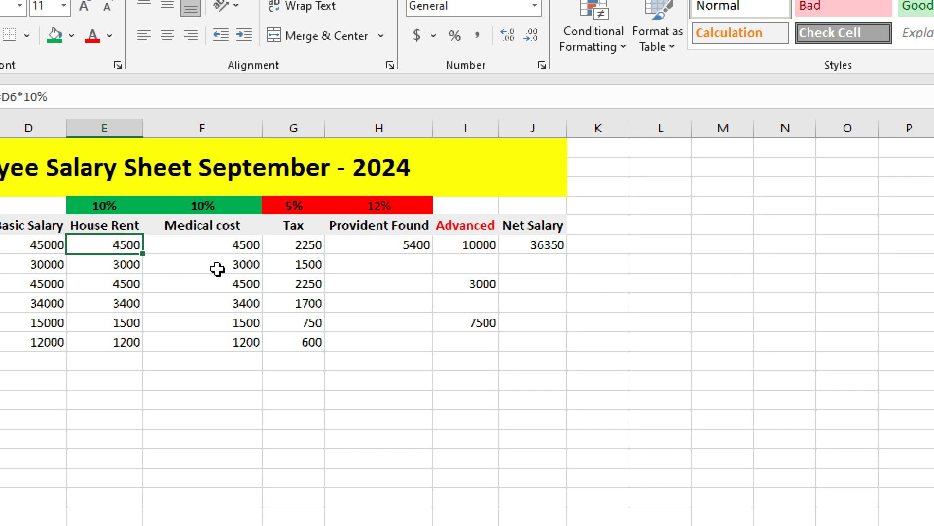
{"action": "left_click", "coordinate": [228, 246]}
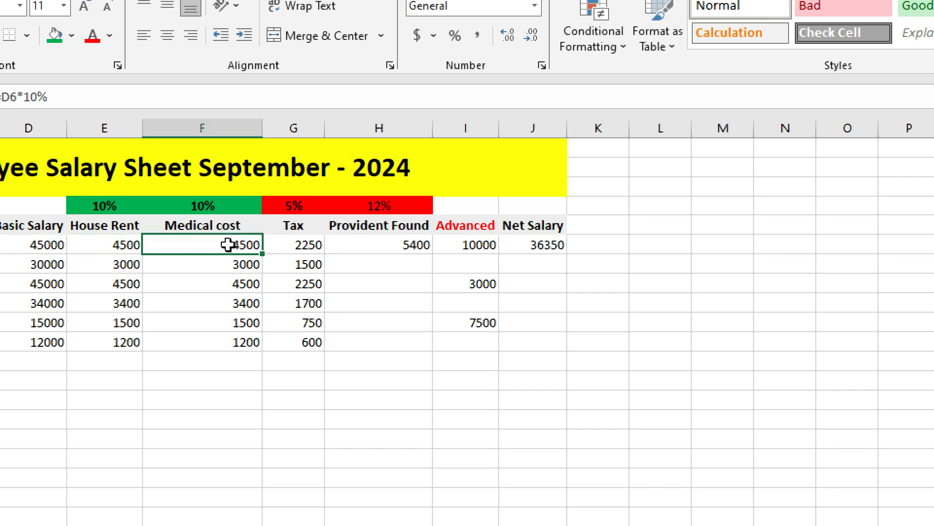
{"action": "left_click", "coordinate": [294, 247]}
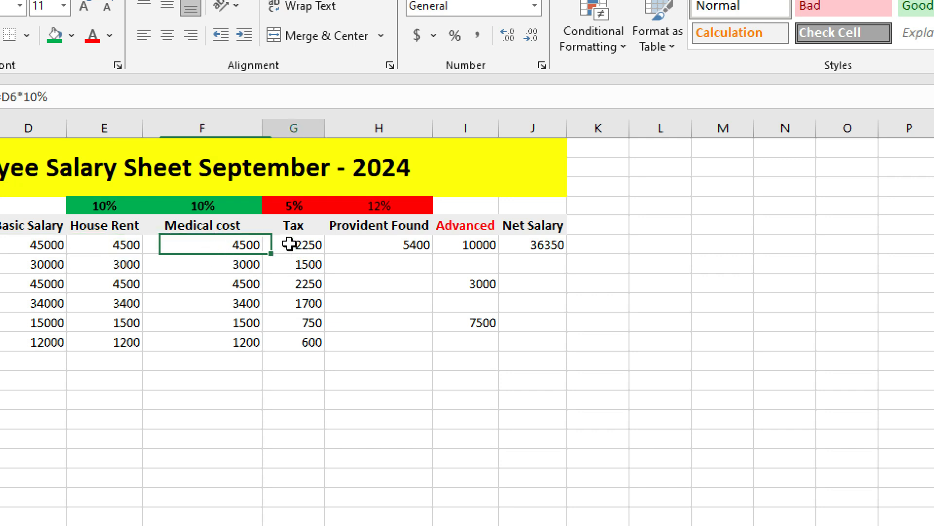
{"action": "left_click", "coordinate": [396, 247]}
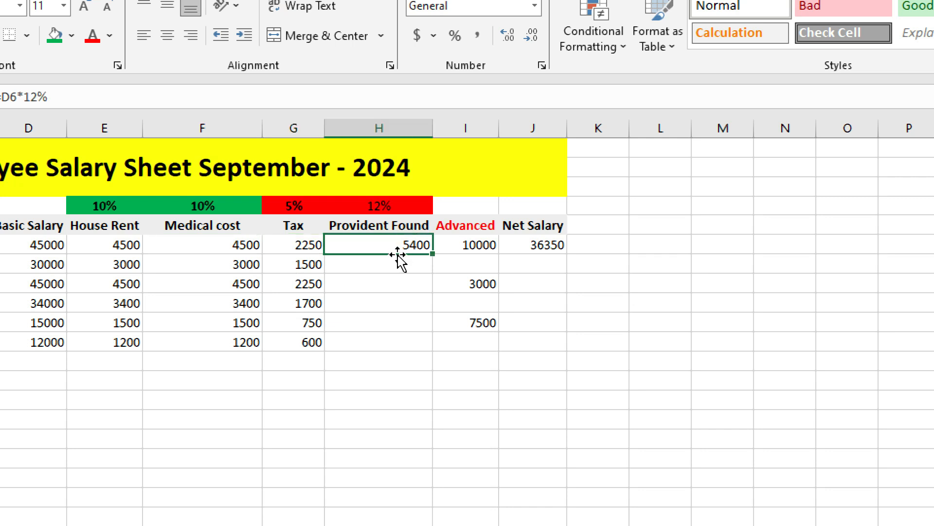
{"action": "left_click", "coordinate": [459, 245]}
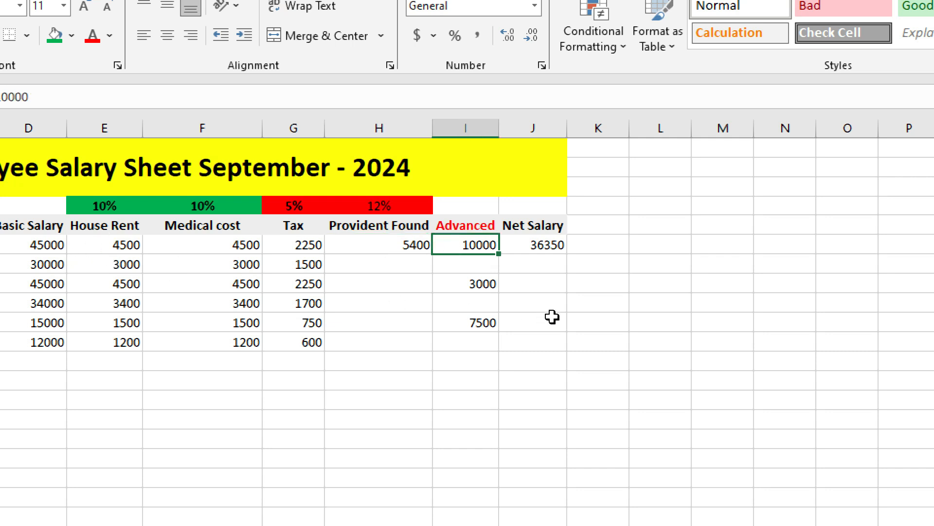
- Fill the net salary formula from J6 down through J11 and check the copied formulas
{"action": "left_click", "coordinate": [531, 241]}
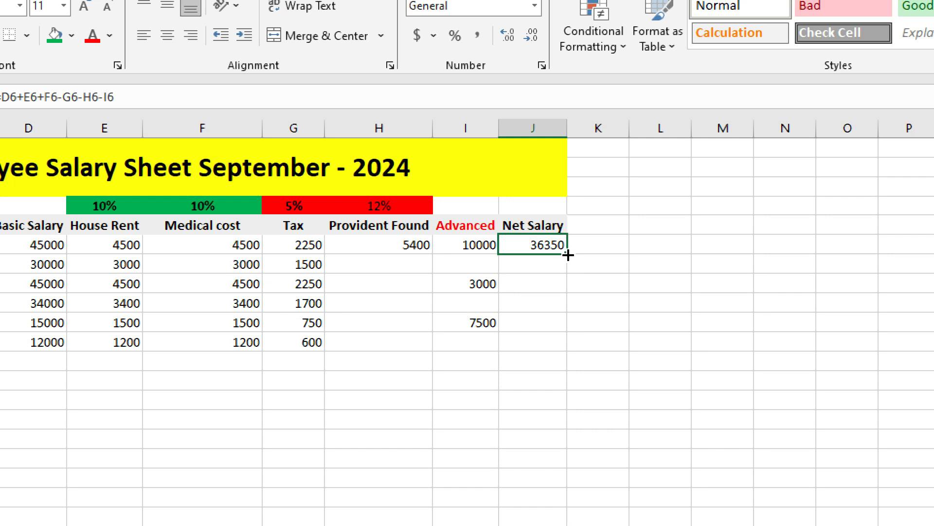
{"action": "left_click_drag", "start_coordinate": [568, 253], "coordinate": [568, 351]}
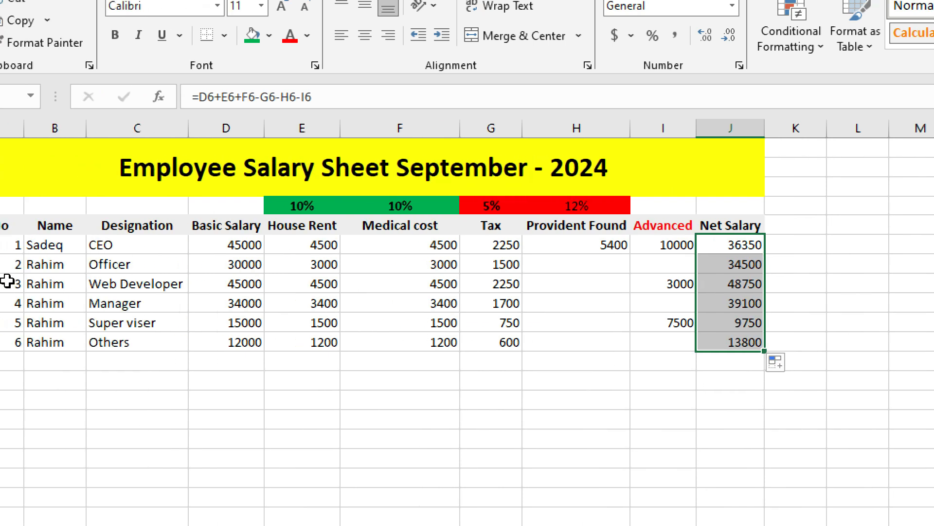
{"action": "left_click", "coordinate": [774, 264]}
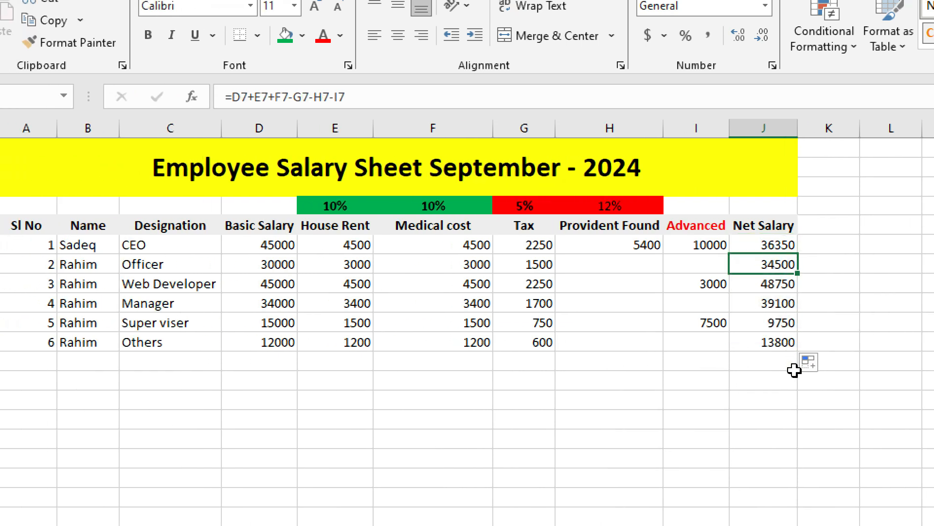
{"action": "left_click", "coordinate": [763, 341]}
{"action": "left_click", "coordinate": [774, 240]}
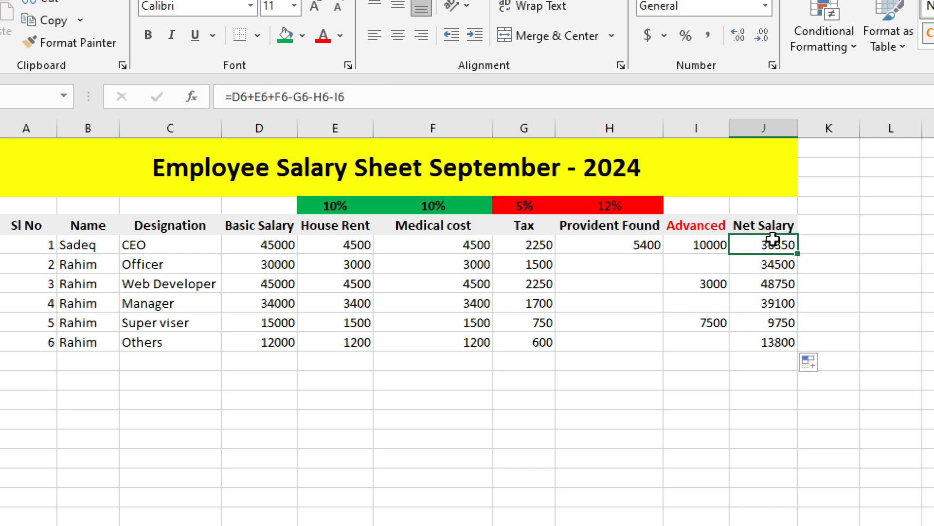
{"action": "left_click", "coordinate": [771, 321]}
{"action": "left_click_drag", "start_coordinate": [751, 243], "coordinate": [783, 346]}
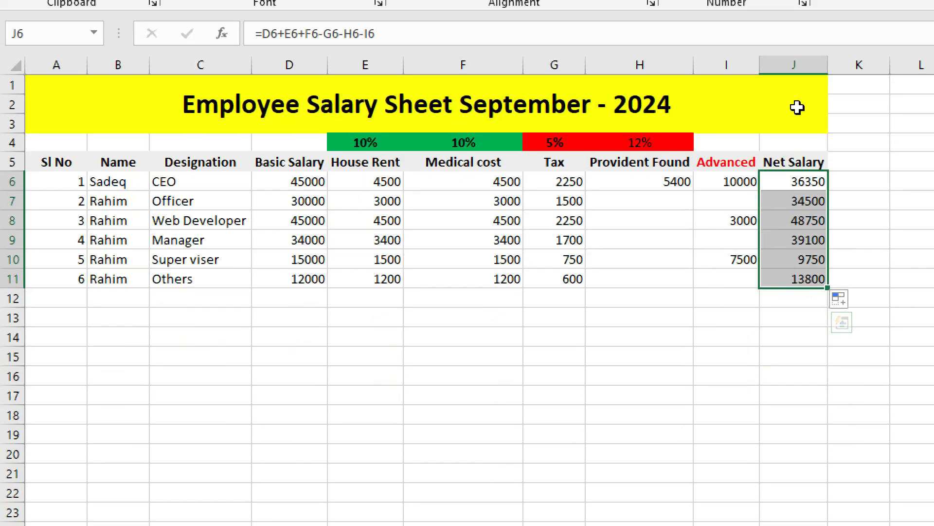
{"action": "double_click", "coordinate": [777, 317]}
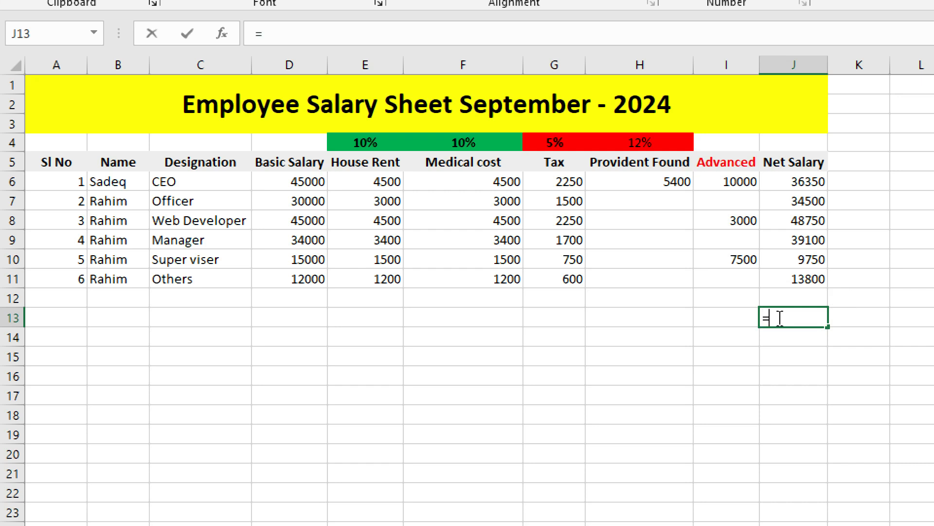
{"action": "type", "text": "=sum"}
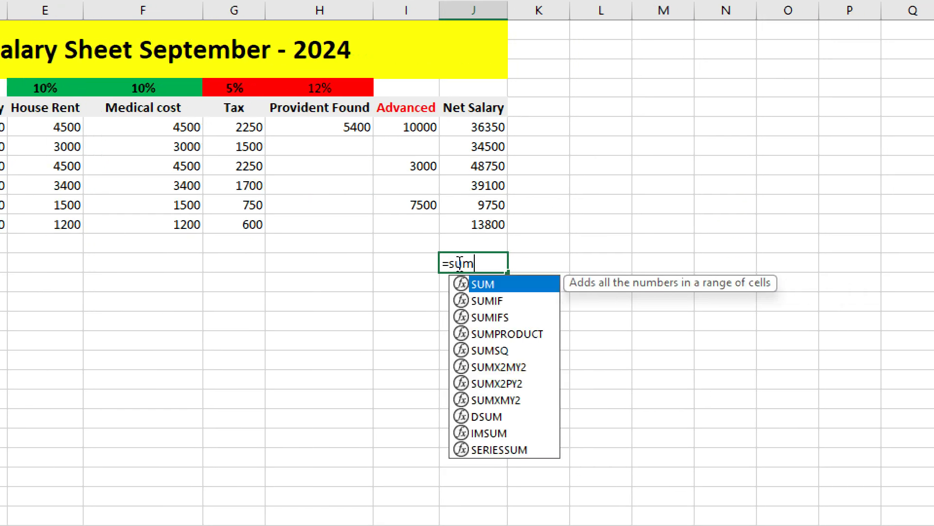
{"action": "key", "text": "BackSpace"}
{"action": "key", "text": "BackSpace"}
{"action": "key", "text": "BackSpace"}
{"action": "key", "text": "BackSpace"}
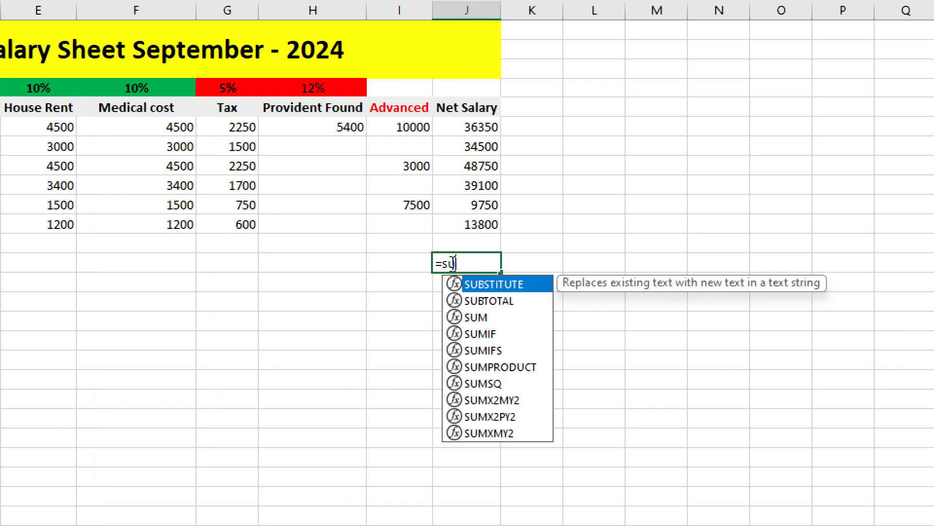
{"action": "left_click", "coordinate": [586, 373]}
- Total the net salaries in J13 with AutoSum, using =SUM(J6:J12)
{"action": "left_click", "coordinate": [494, 260]}
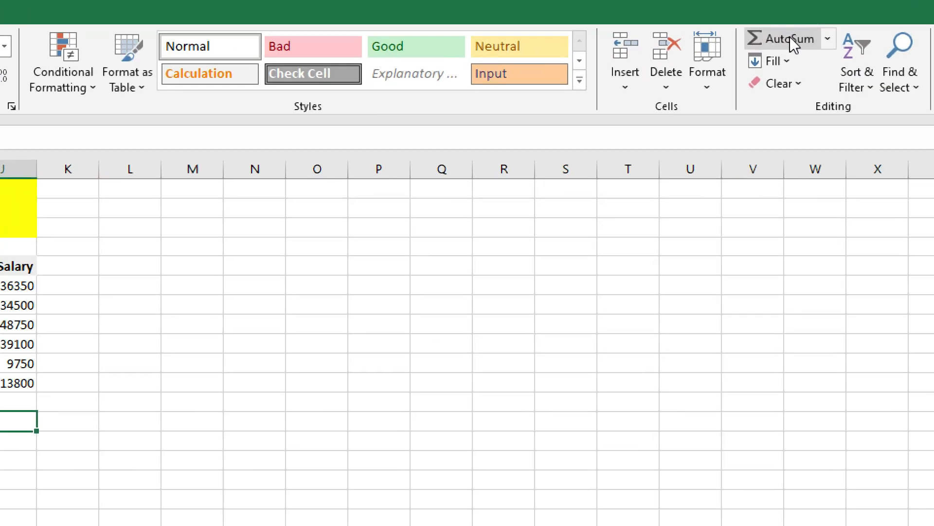
{"action": "left_click", "coordinate": [790, 36]}
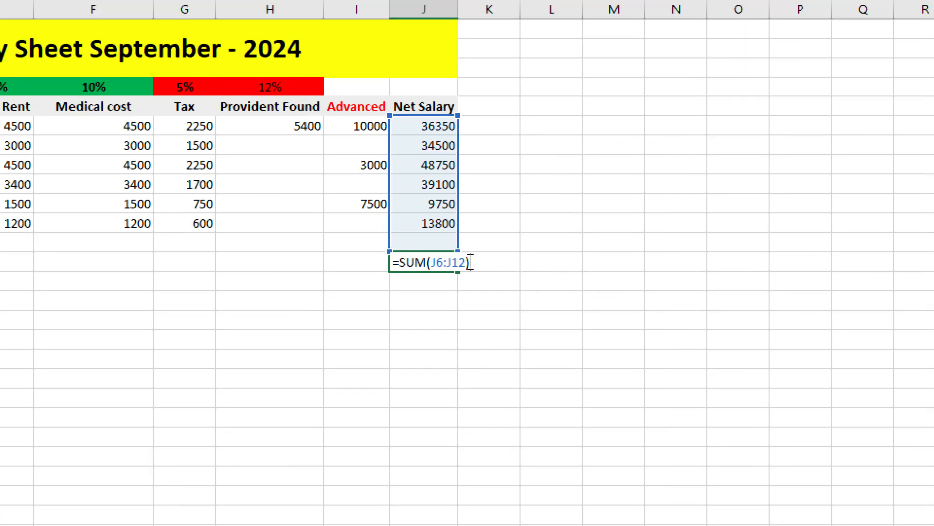
{"action": "key", "text": "Return"}
{"action": "left_click", "coordinate": [452, 243]}
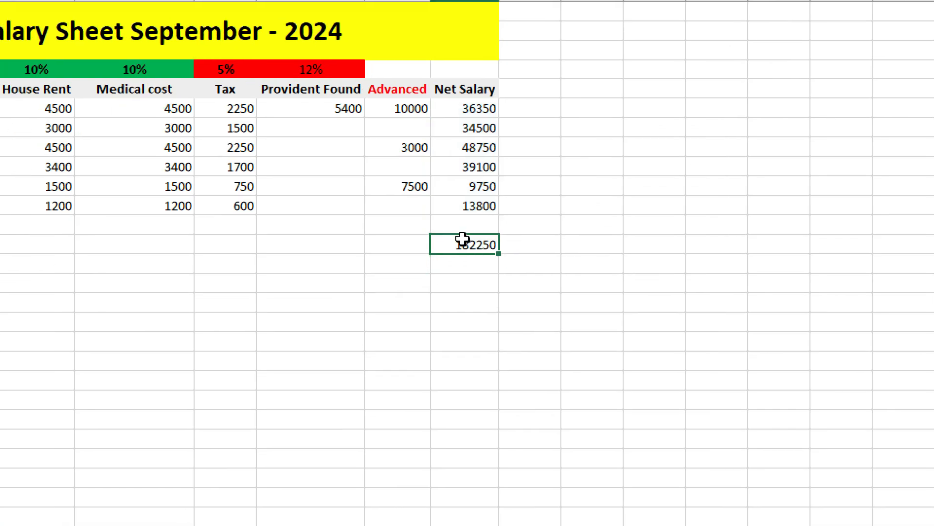
- Total the Advanced column in I13 with the formula =SUM(I6:I11)
{"action": "left_click", "coordinate": [402, 247]}
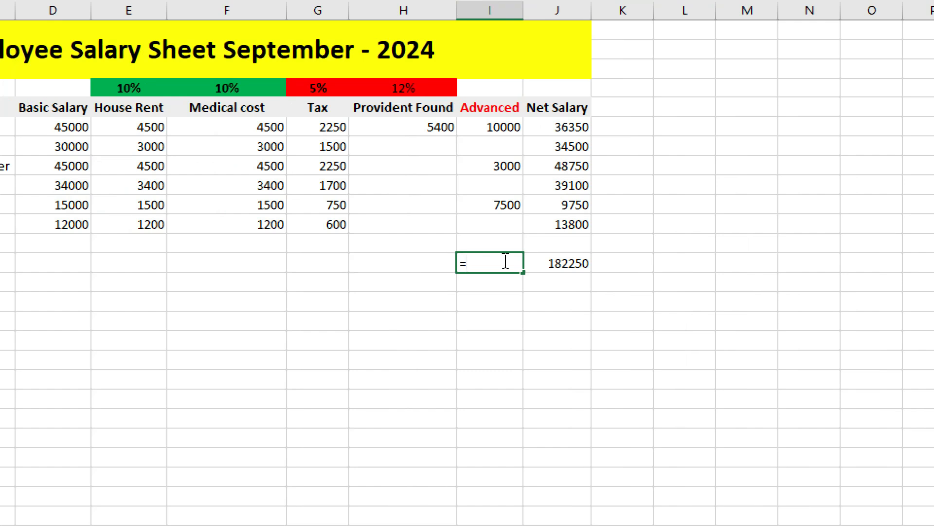
{"action": "type", "text": "=sum("}
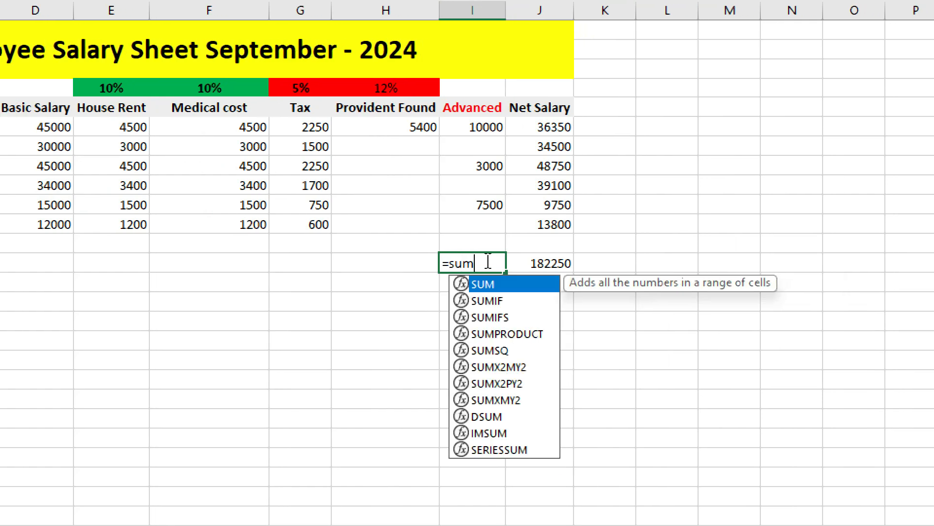
{"action": "left_click", "coordinate": [459, 126]}
{"action": "left_click", "coordinate": [479, 264]}
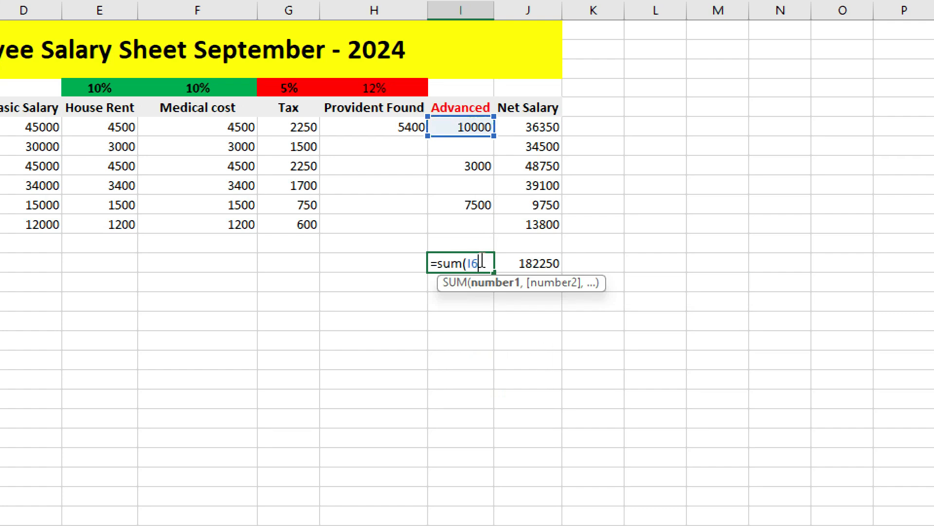
{"action": "type", "text": ":"}
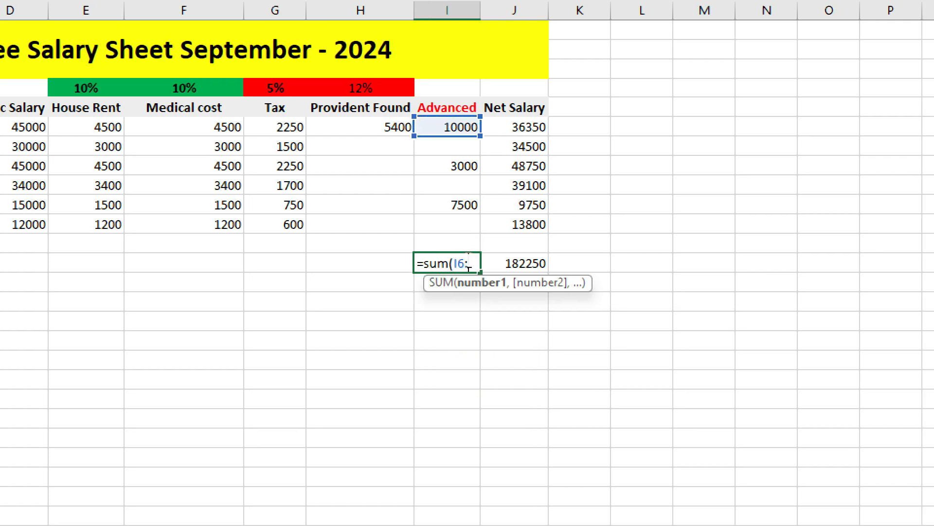
{"action": "left_click", "coordinate": [458, 222]}
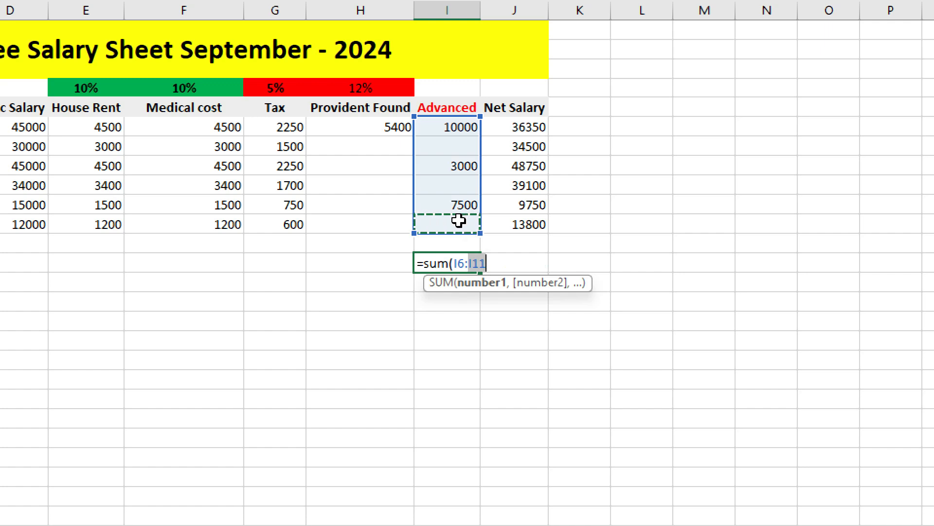
{"action": "type", "text": ")"}
{"action": "key", "text": "Return"}
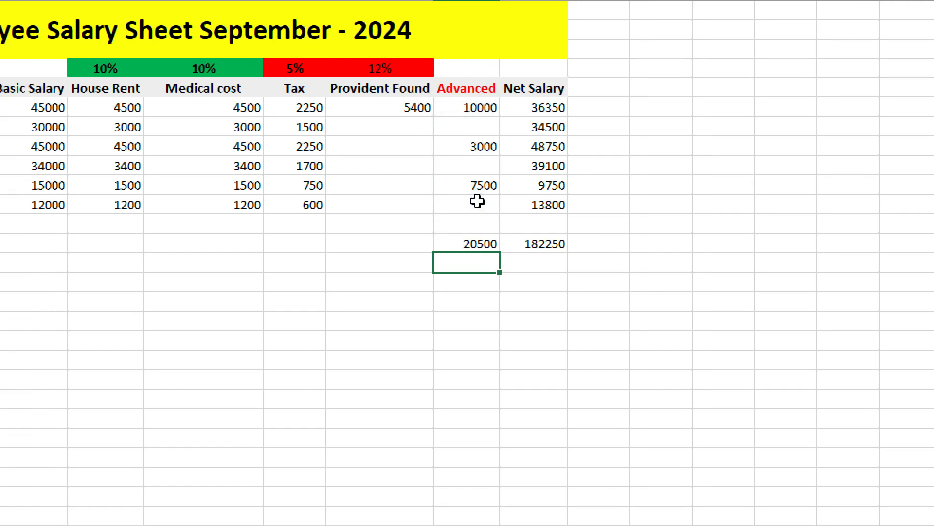
- Fill the two total cells I13:J13 with green
{"action": "left_click_drag", "start_coordinate": [463, 243], "coordinate": [547, 242]}
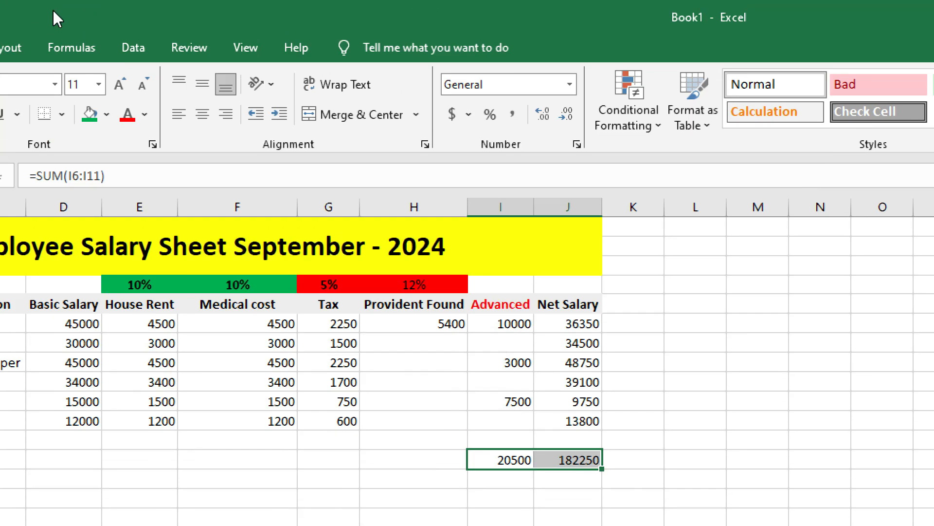
{"action": "left_click", "coordinate": [92, 116]}
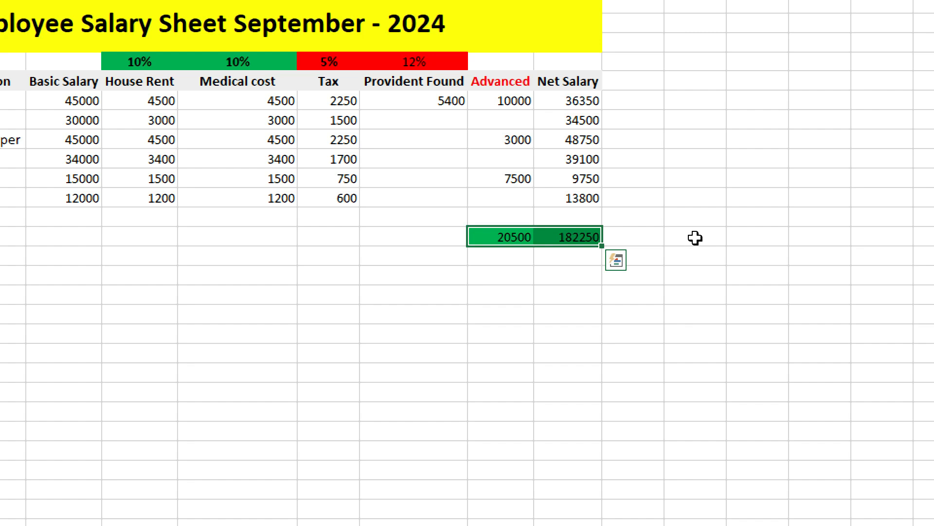
{"action": "left_click", "coordinate": [548, 257]}
{"action": "left_click_drag", "start_coordinate": [492, 235], "coordinate": [574, 241]}
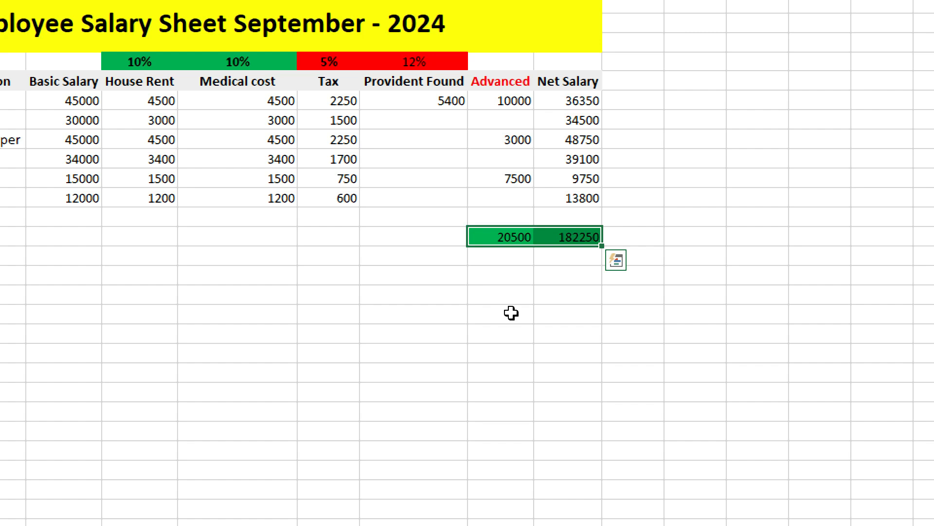
{"action": "left_click", "coordinate": [65, 290]}
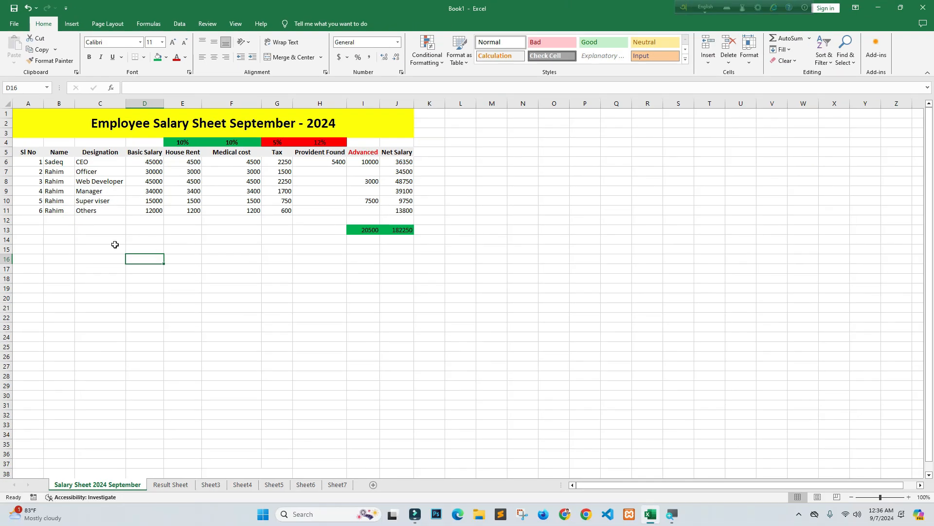
- Apply All Borders to the range A4:J13 below the title
{"action": "left_click", "coordinate": [82, 230]}
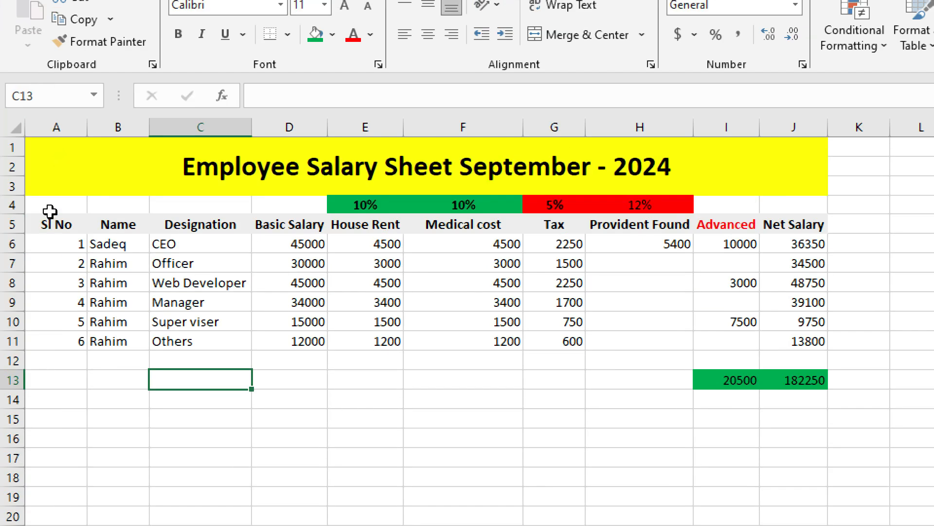
{"action": "left_click", "coordinate": [31, 203]}
{"action": "left_click_drag", "start_coordinate": [30, 202], "coordinate": [808, 381]}
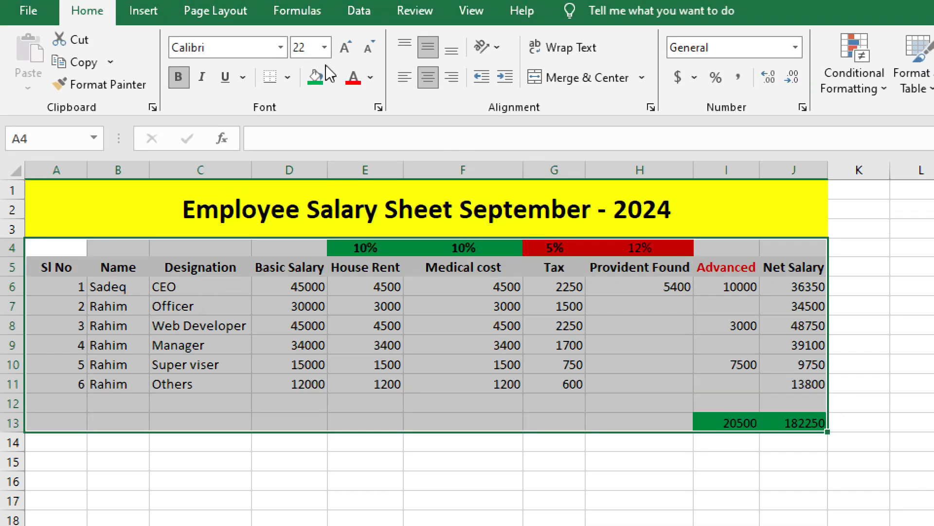
{"action": "left_click", "coordinate": [288, 77]}
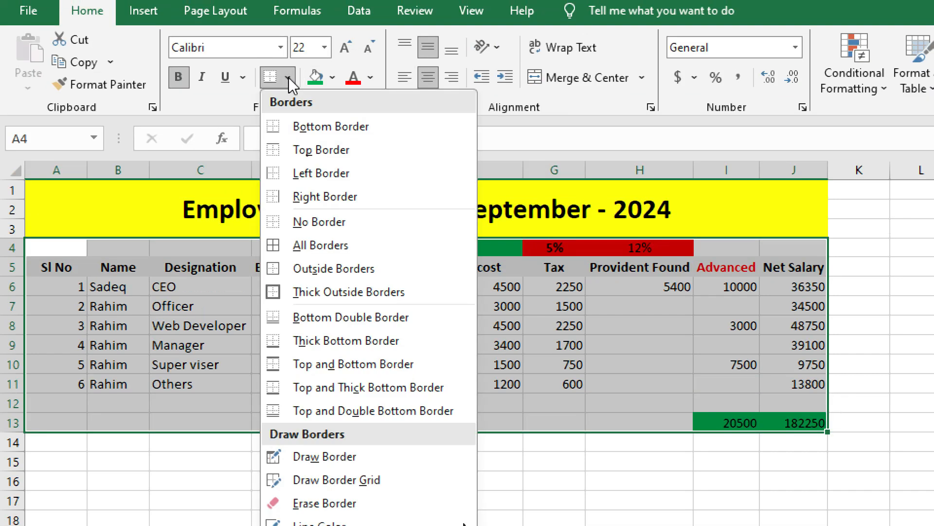
{"action": "left_click", "coordinate": [316, 246]}
{"action": "left_click", "coordinate": [559, 480]}
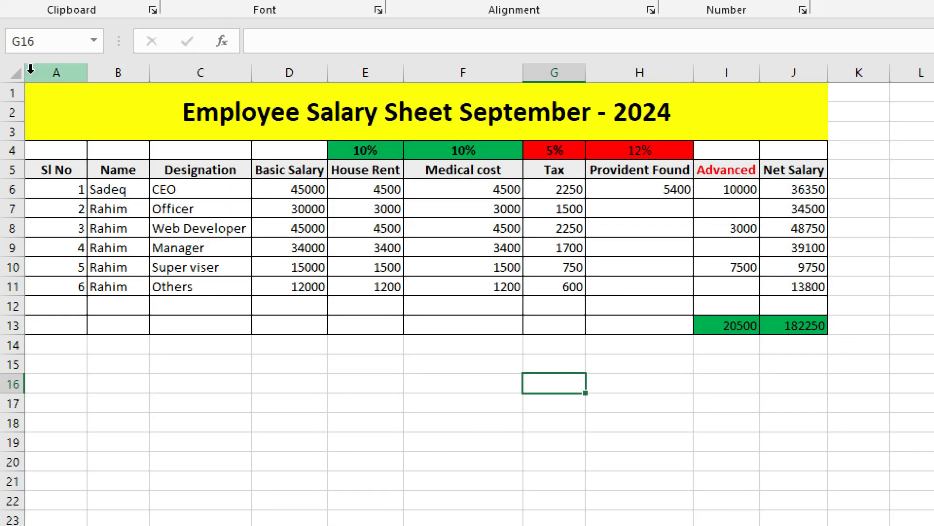
- Set the merged yellow title cell in rows 1 to 3 to No Border
{"action": "left_click_drag", "start_coordinate": [46, 100], "coordinate": [808, 103]}
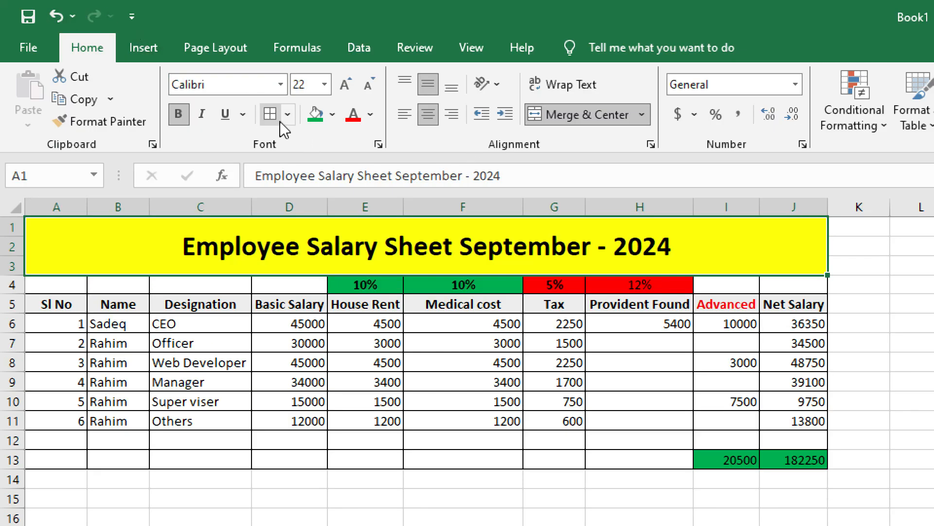
{"action": "left_click", "coordinate": [287, 114]}
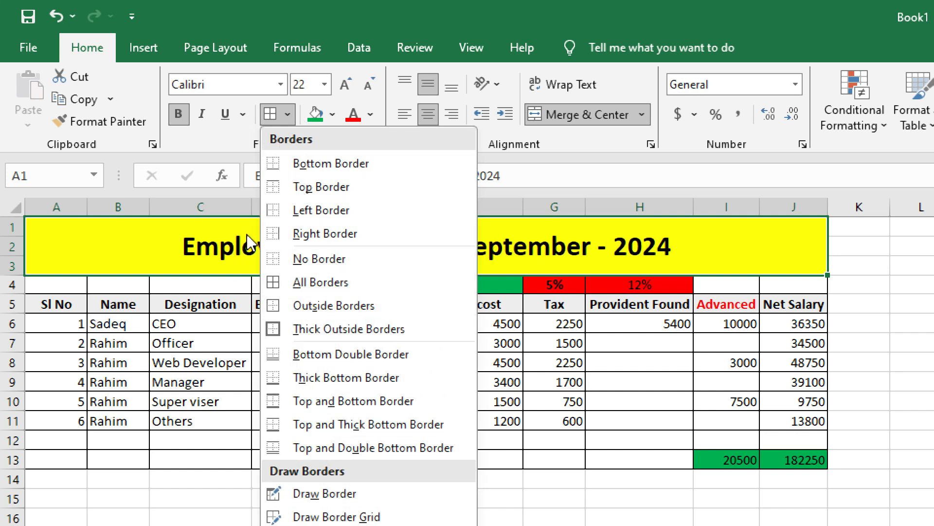
{"action": "left_click", "coordinate": [303, 258]}
{"action": "left_click", "coordinate": [312, 498]}
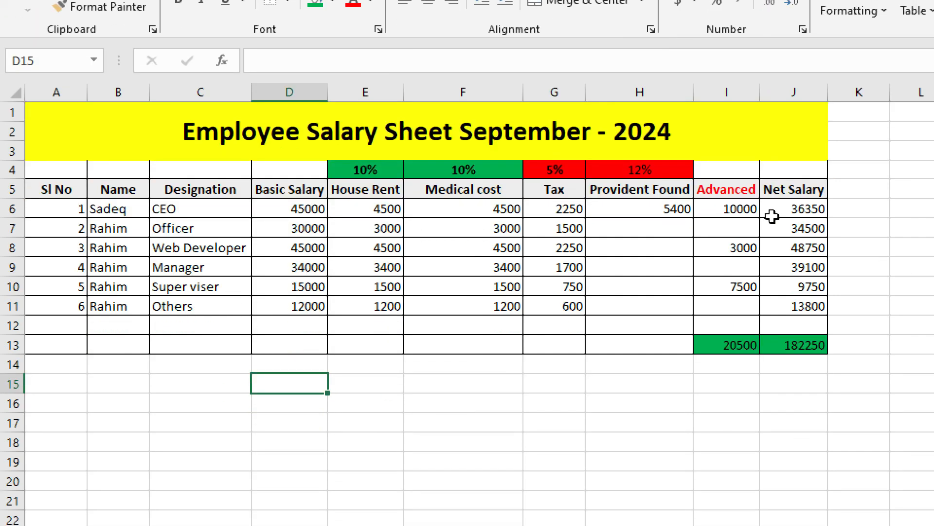
- Remove the borders from the table range A4:J13 with No Border
{"action": "left_click", "coordinate": [717, 126]}
{"action": "left_click", "coordinate": [798, 422]}
{"action": "left_click_drag", "start_coordinate": [800, 325], "coordinate": [29, 152]}
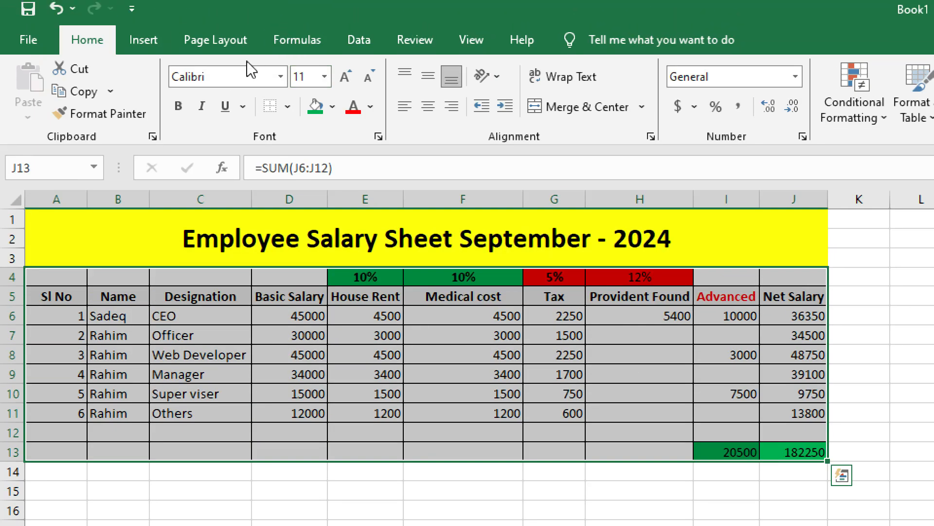
{"action": "left_click", "coordinate": [288, 106]}
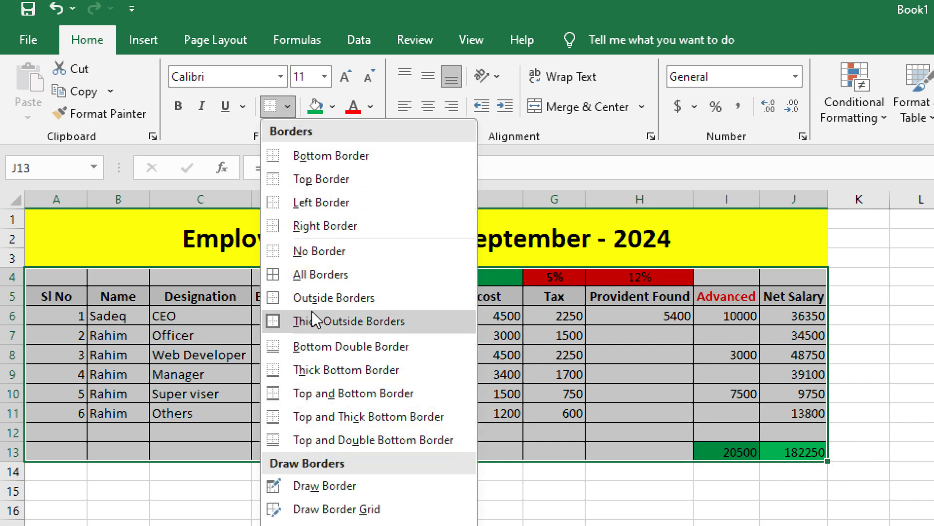
{"action": "left_click", "coordinate": [300, 257]}
{"action": "left_click", "coordinate": [732, 506]}
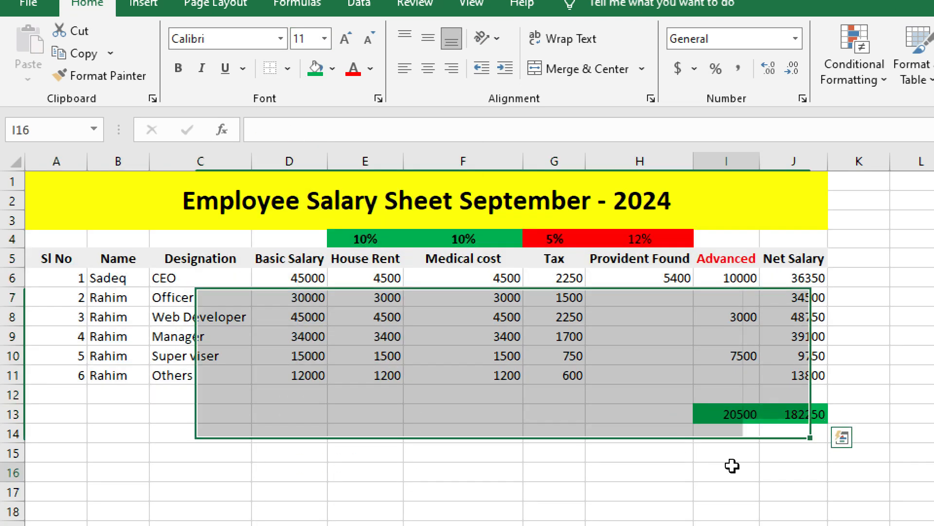
- Apply a Right Border to the range A1:K13
{"action": "left_click_drag", "start_coordinate": [828, 411], "coordinate": [2, 62]}
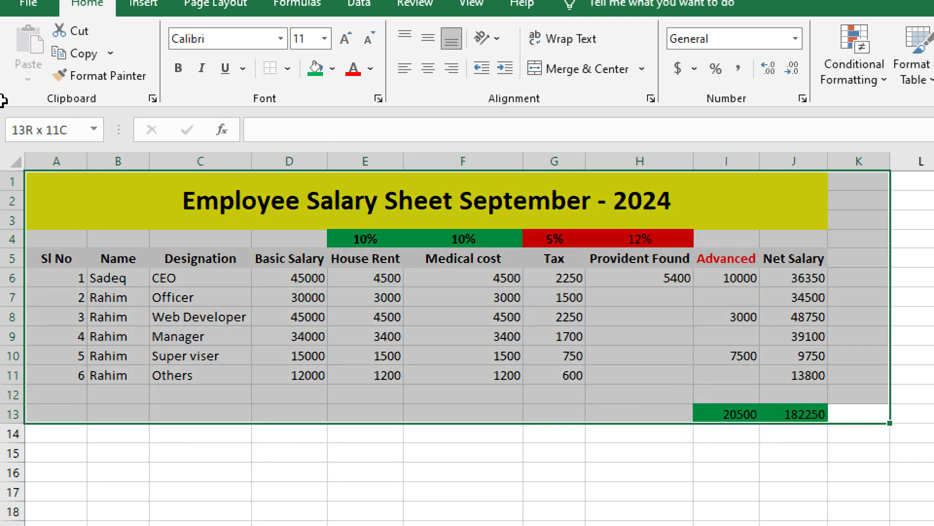
{"action": "left_click_drag", "start_coordinate": [22, 123], "coordinate": [21, 123]}
{"action": "left_click", "coordinate": [287, 69]}
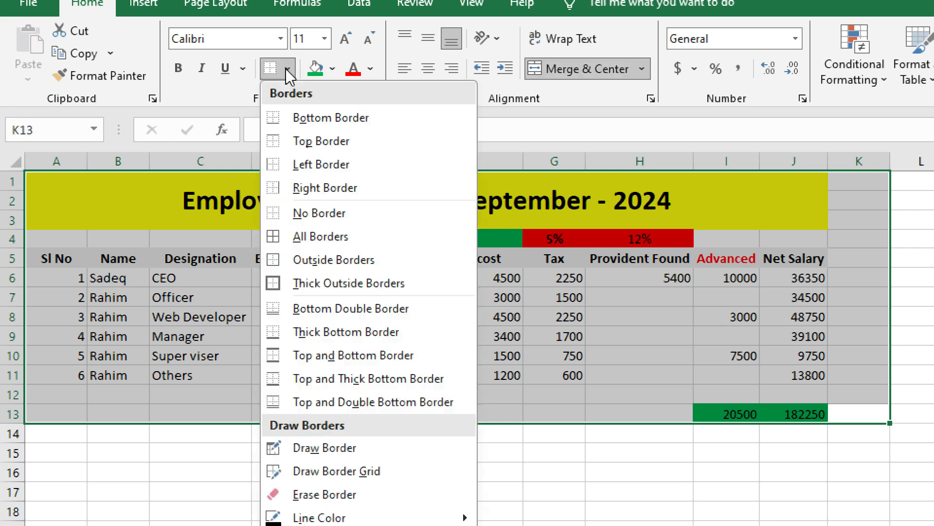
{"action": "left_click", "coordinate": [311, 189]}
{"action": "left_click", "coordinate": [793, 435]}
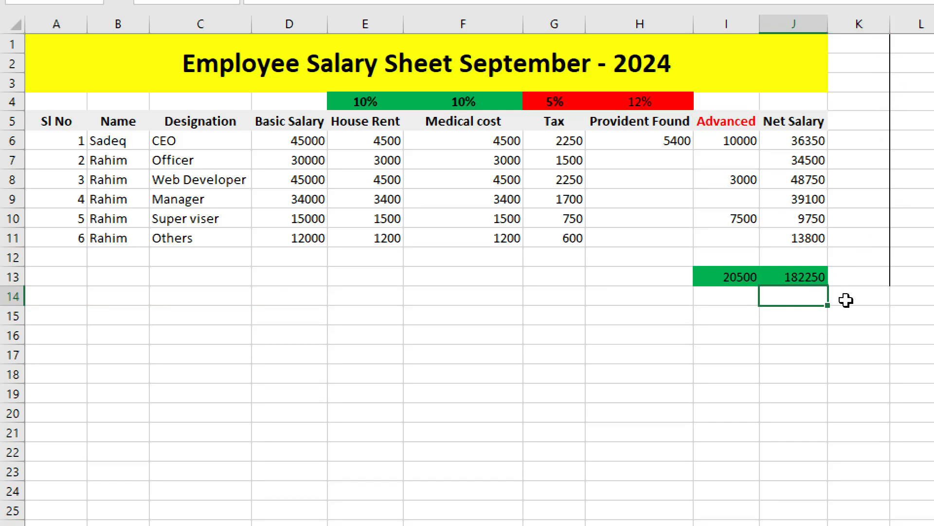
- Apply All Borders to the range A1:K13, including the title and the totals row
{"action": "left_click_drag", "start_coordinate": [888, 280], "coordinate": [25, 55]}
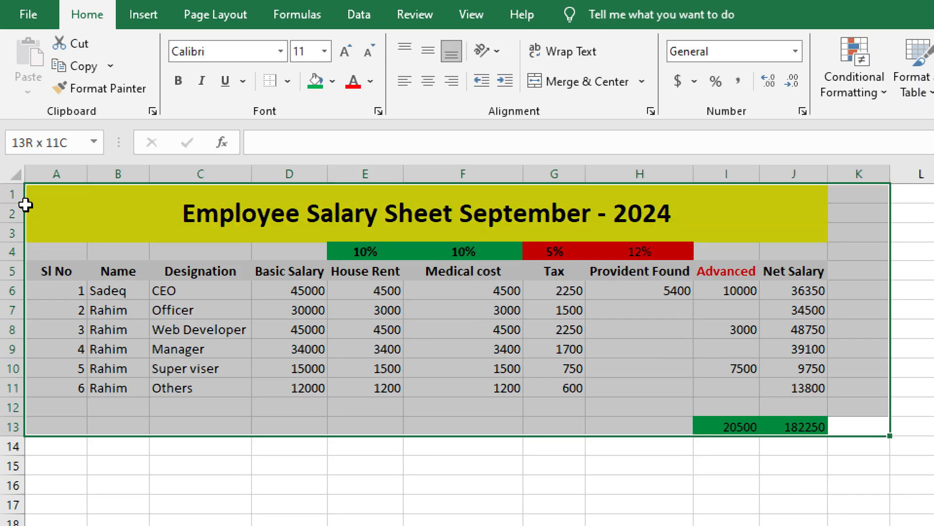
{"action": "left_click_drag", "start_coordinate": [26, 205], "coordinate": [31, 187]}
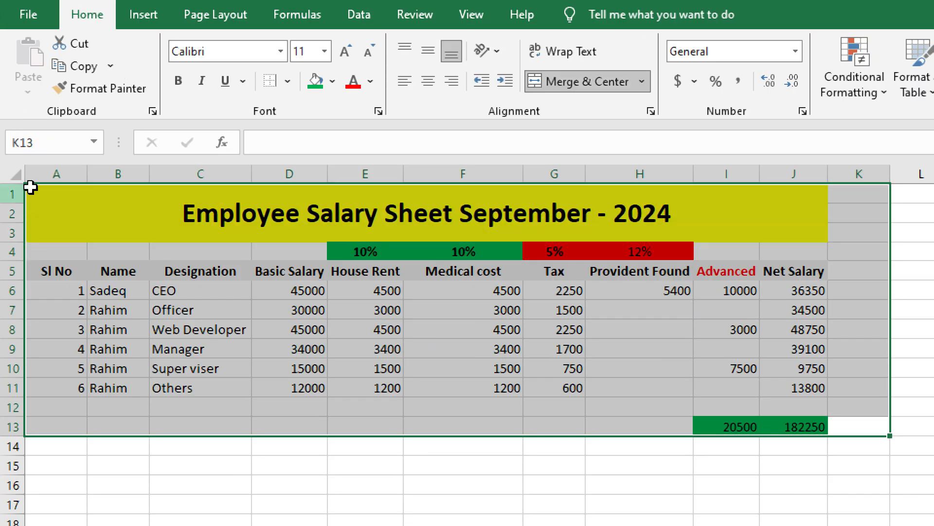
{"action": "left_click", "coordinate": [288, 81]}
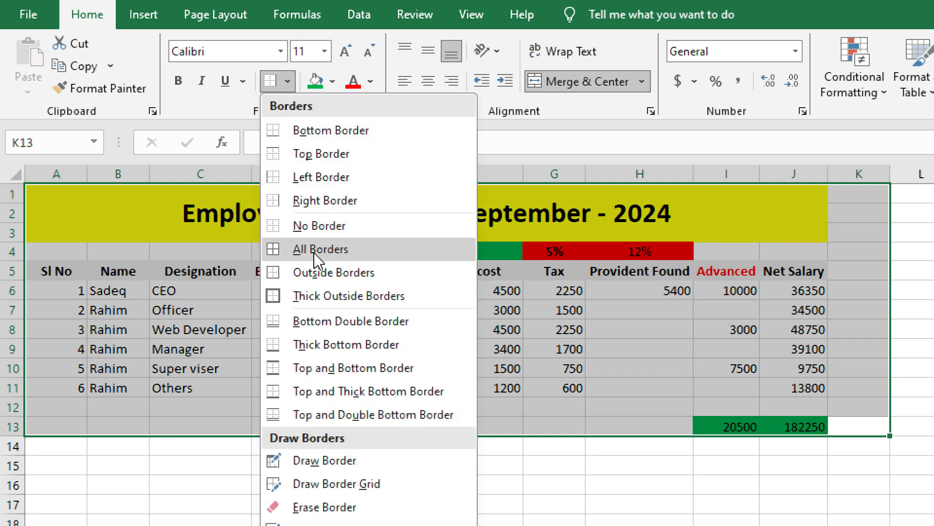
{"action": "left_click", "coordinate": [314, 249]}
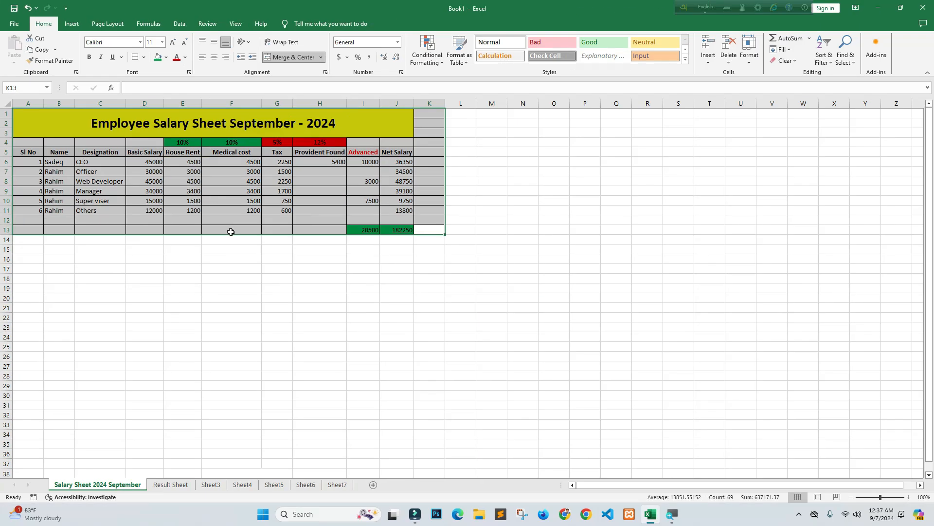
{"action": "left_click", "coordinate": [466, 447]}
{"action": "left_click", "coordinate": [470, 508]}
- Deselect the table and open the print preview of the salary sheet
{"action": "left_click", "coordinate": [169, 245]}
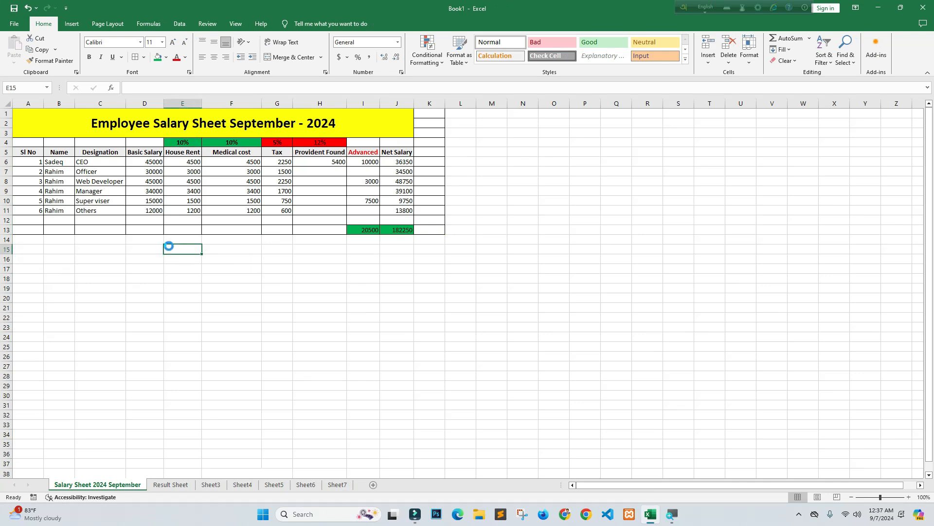
{"action": "key", "text": "ctrl+p"}
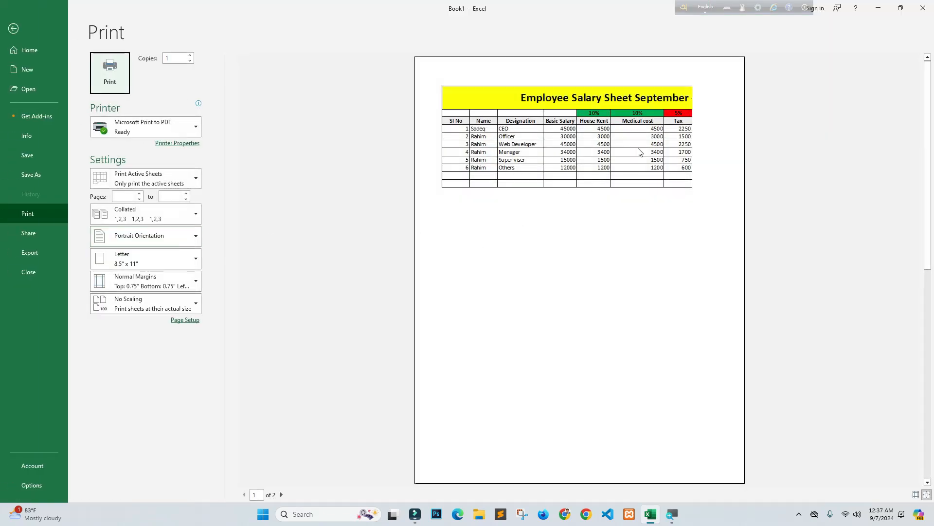